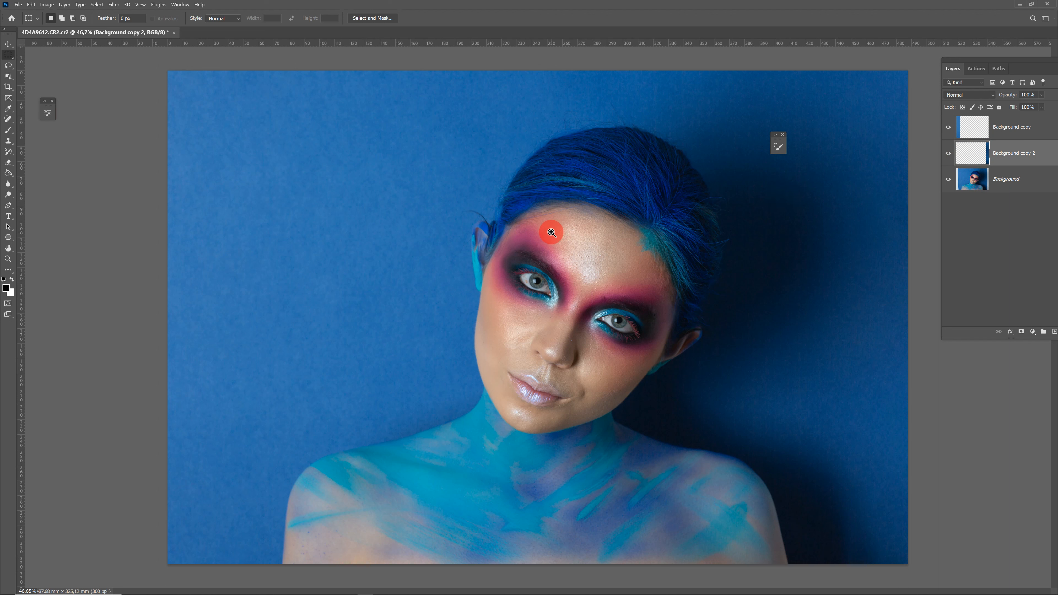
Flatten the two patch layers into the Background and duplicate the flattened Background layer
key("z")
mouse_move(609, 258)
left_mouse_down()
mouse_move(574, 265)
mouse_move(616, 255)
left_mouse_up()
left_click(1003, 179, "shift")
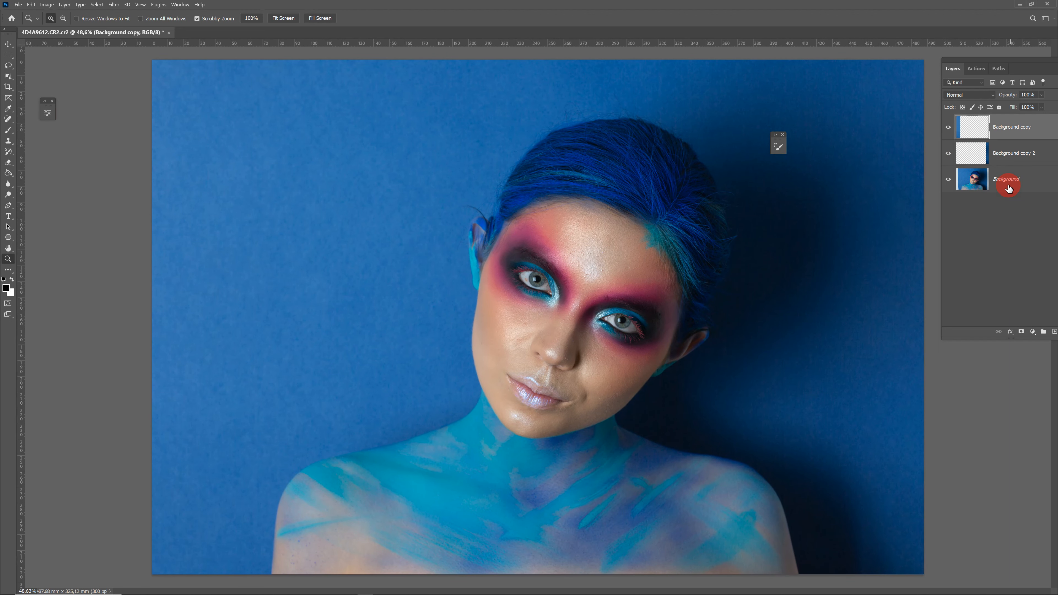
right_click(1004, 179)
left_click(1009, 261)
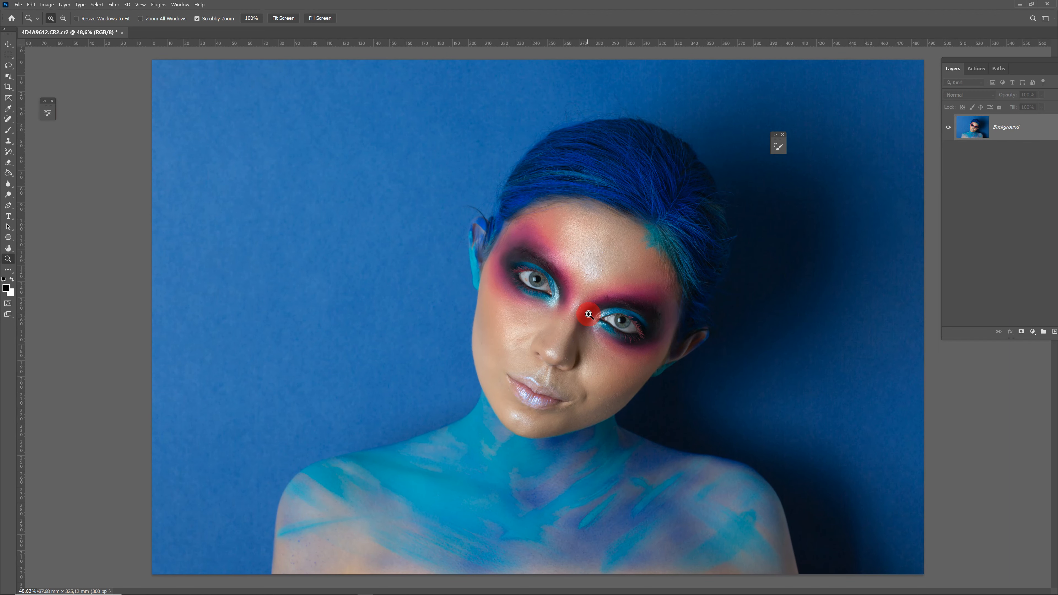
left_click_drag(1019, 67, 996, 69)
left_click_drag(1004, 127, 1032, 332)
Erase the flyaway hairs around and across the head on the Background copy layer with the Remove tool at size 25
left_click_drag(669, 279, 683, 282)
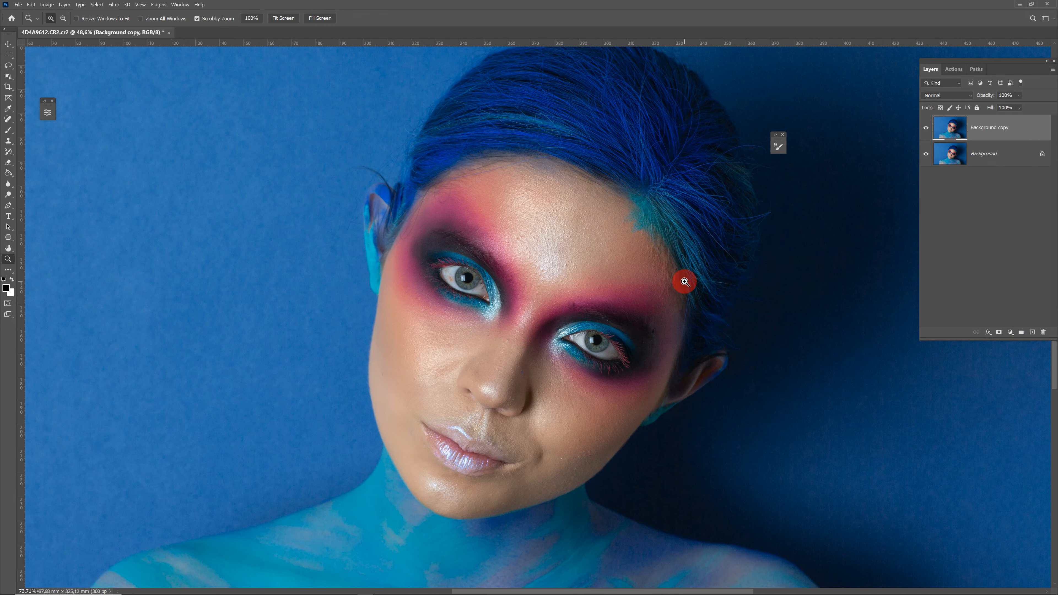
scroll(681, 271, "up", 3)
scroll(678, 256, "up", 1)
right_click(8, 119)
left_click(49, 127)
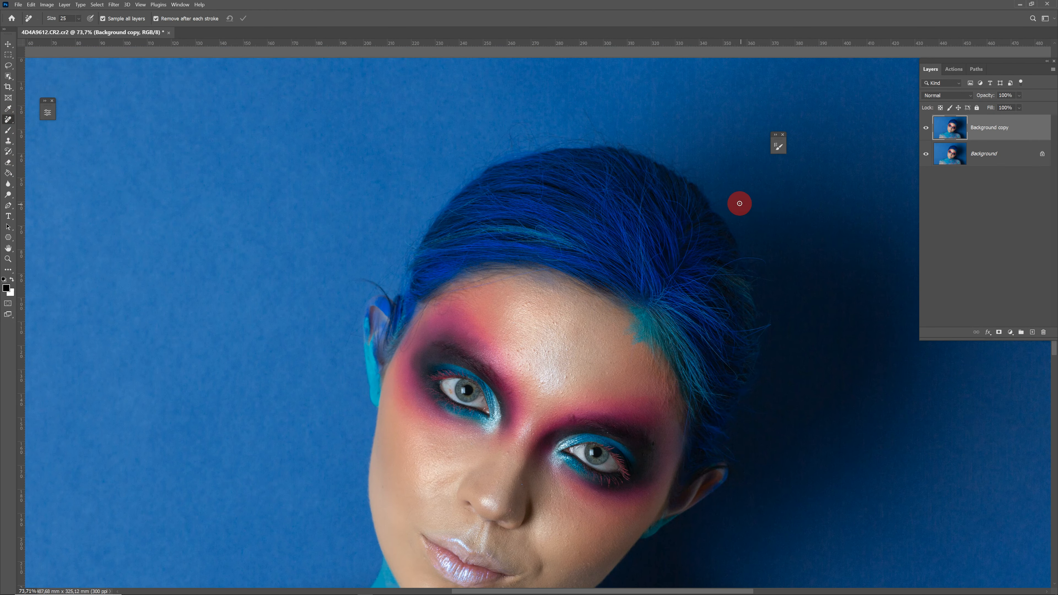
left_click_drag(746, 193, 715, 206)
mouse_move(739, 259)
left_mouse_down()
mouse_move(768, 264)
mouse_move(723, 267)
mouse_move(665, 309)
left_mouse_up()
left_click_drag(746, 278, 669, 295)
left_click_drag(725, 362, 699, 333)
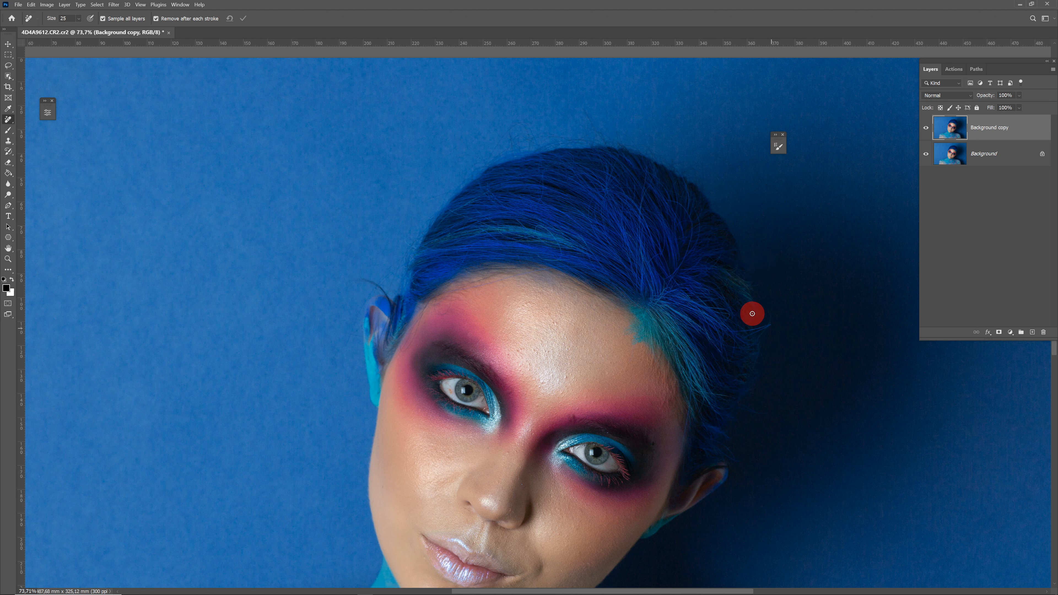
mouse_move(668, 201)
left_mouse_down()
mouse_move(688, 240)
mouse_move(692, 201)
left_mouse_up()
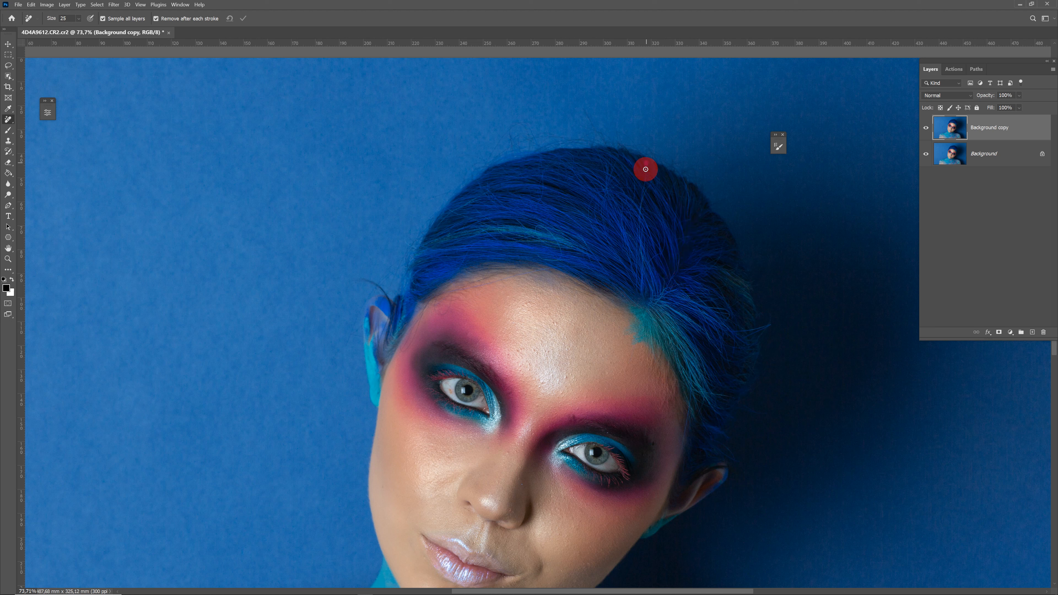
mouse_move(686, 445)
left_mouse_down()
mouse_move(688, 372)
mouse_move(702, 393)
left_mouse_up()
left_click_drag(760, 327, 732, 331)
left_click_drag(423, 202, 443, 193)
mouse_move(536, 235)
left_mouse_down()
mouse_move(558, 244)
mouse_move(537, 258)
mouse_move(590, 274)
mouse_move(586, 241)
left_mouse_up()
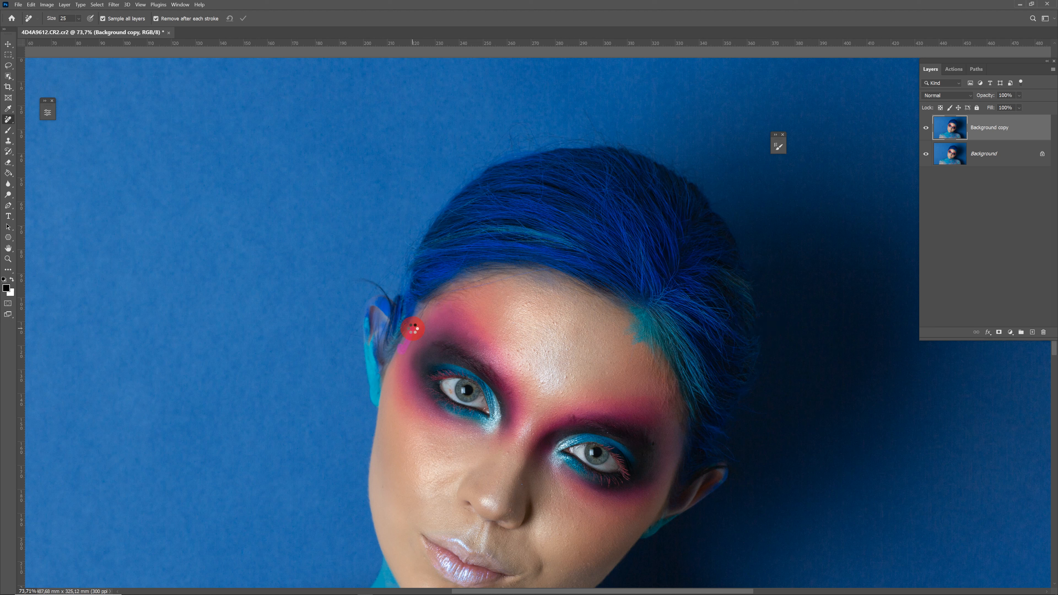
left_click_drag(549, 268, 451, 293)
left_click_drag(449, 211, 517, 236)
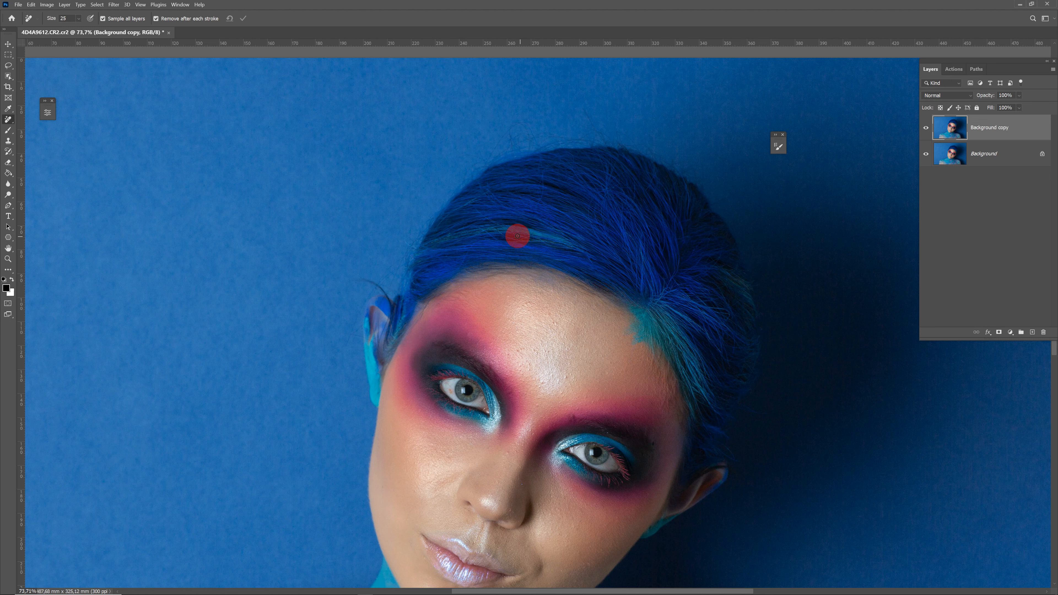
Clone clean backdrop over the stray hairs above the head, sampling Current & Below with a 100 px brush at 63% flow
scroll(623, 183, "down", 5)
scroll(623, 184, "up", 2)
left_click(8, 141)
left_click(393, 19)
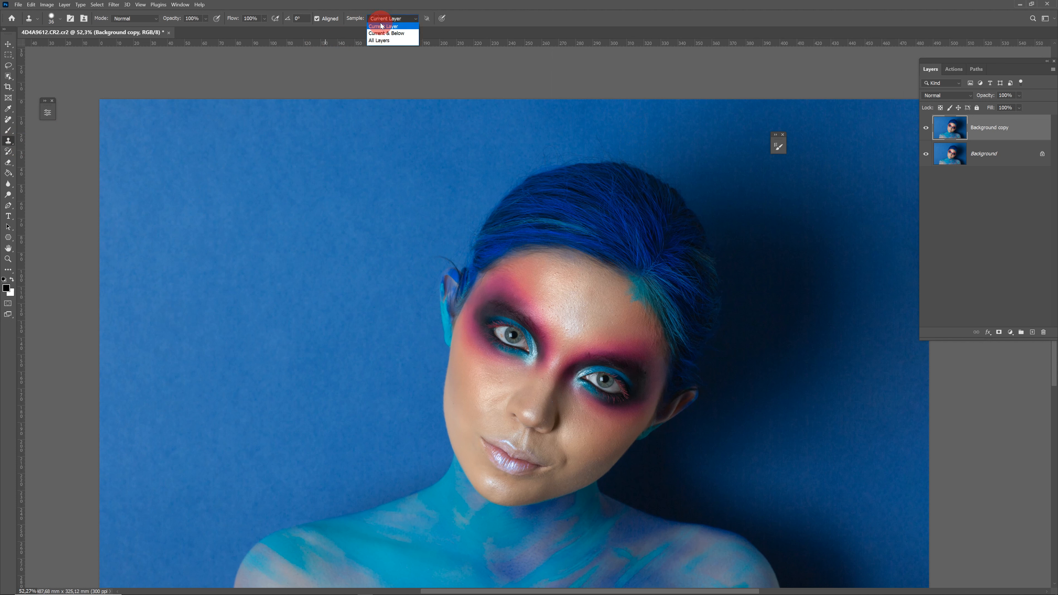
left_click(386, 34)
left_click(60, 18)
left_click_drag(79, 67, 47, 66)
left_click(460, 200)
key("Return")
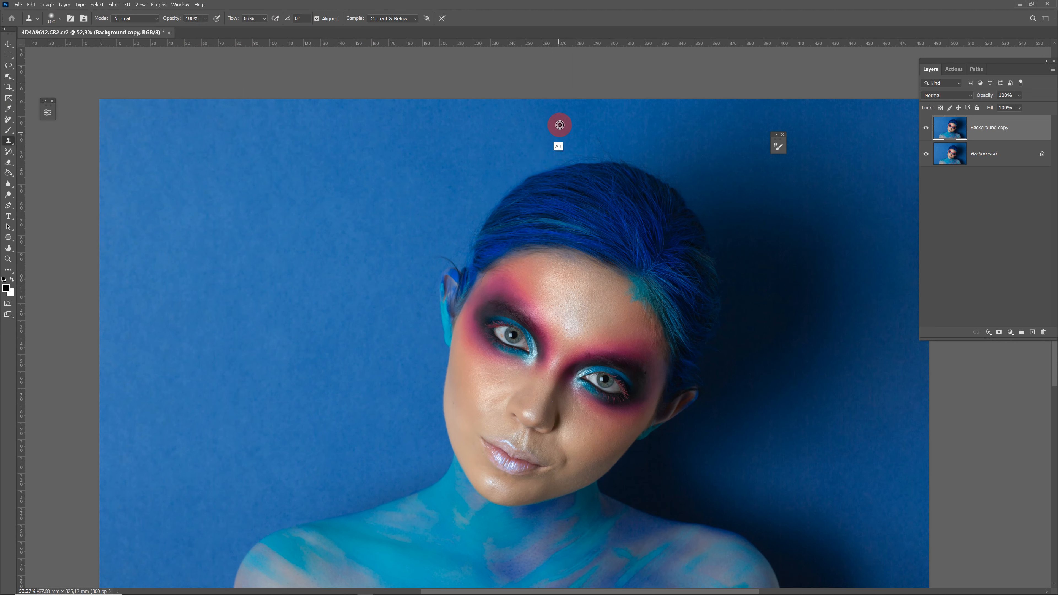
left_click_drag(603, 154, 636, 162)
left_click(722, 199, "alt")
left_click_drag(604, 120, 583, 150)
Clone dark backdrop along the hair edge on the shadow side with a 300 px brush at 24% flow
left_click(729, 209, "alt")
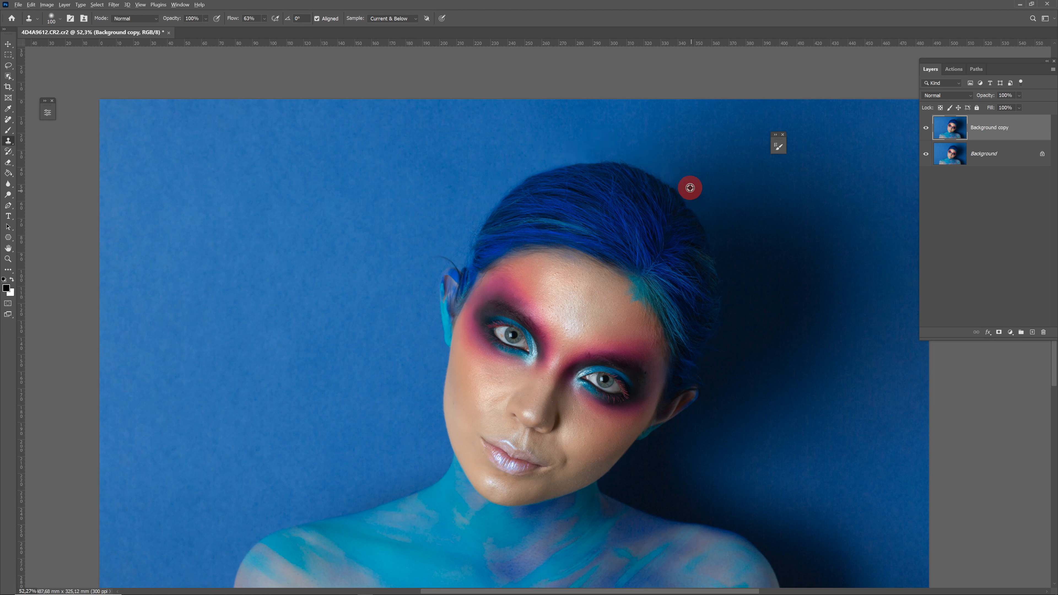
left_click(264, 18)
left_click(258, 28)
key("bracketright")
key("bracketright")
key("bracketright")
key("bracketright")
key("bracketright")
key("bracketright")
key("bracketright")
key("bracketright")
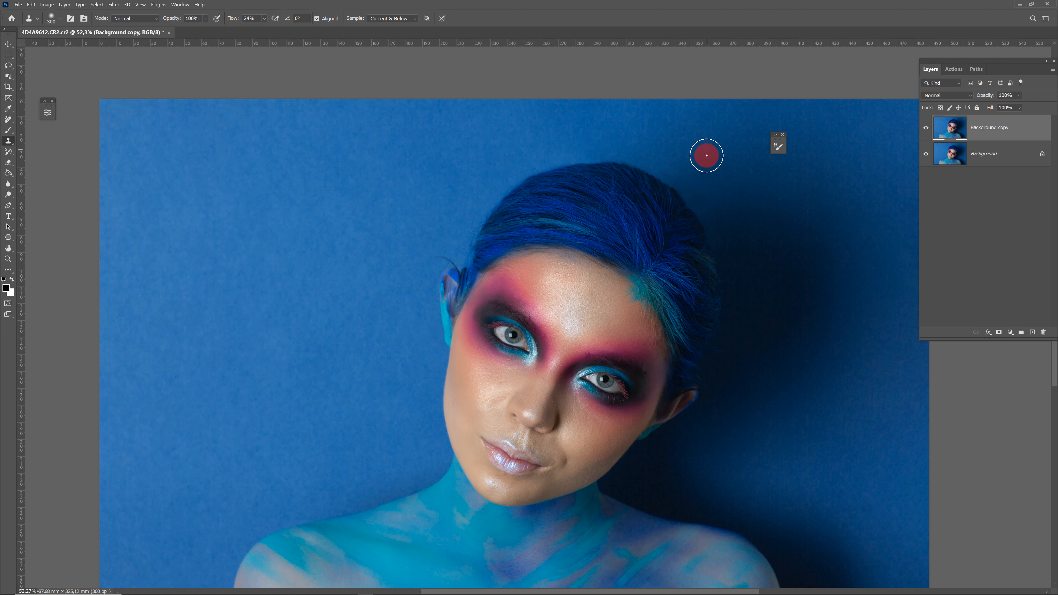
left_click_drag(728, 352, 716, 386)
Clone backdrop over the loose hairs beside the head and ear on the lit side, using a 125 px brush
left_click(399, 254, "alt")
key("bracketleft")
key("bracketleft")
key("bracketleft")
key("bracketleft")
key("bracketleft")
key("bracketleft")
key("bracketleft")
left_click(471, 228)
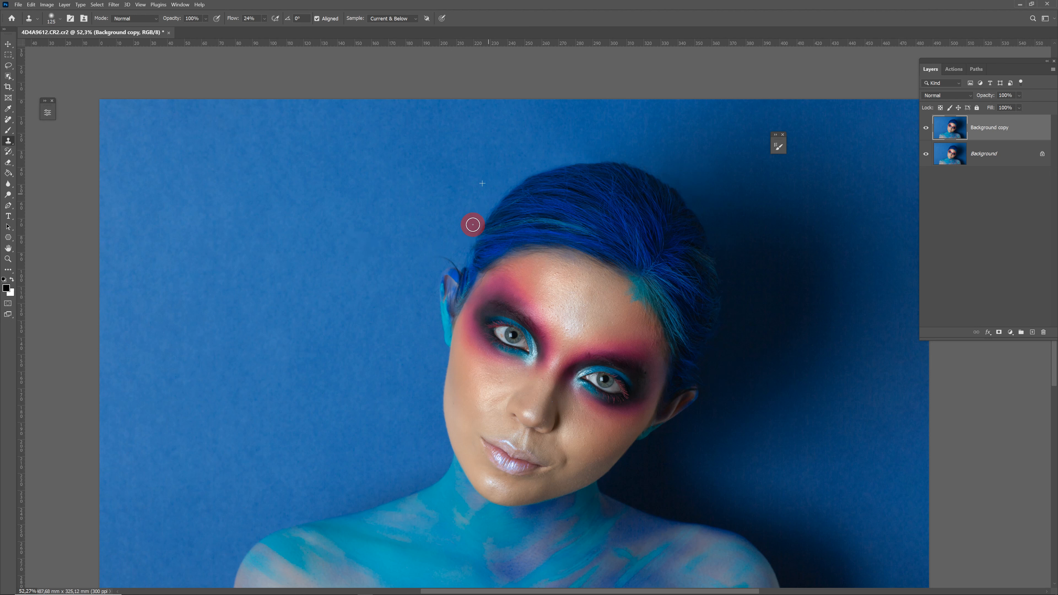
left_click(410, 288, "alt")
left_click(431, 286)
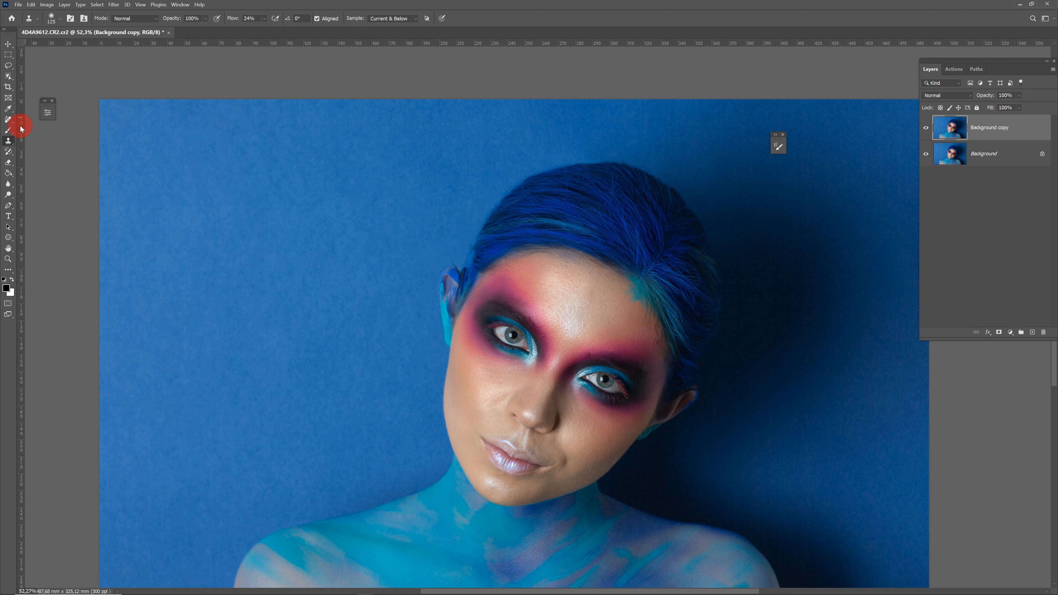
Erase the loose hairs over the ear on the lit side with the Remove tool
left_click(10, 120)
left_click_drag(451, 262, 457, 273)
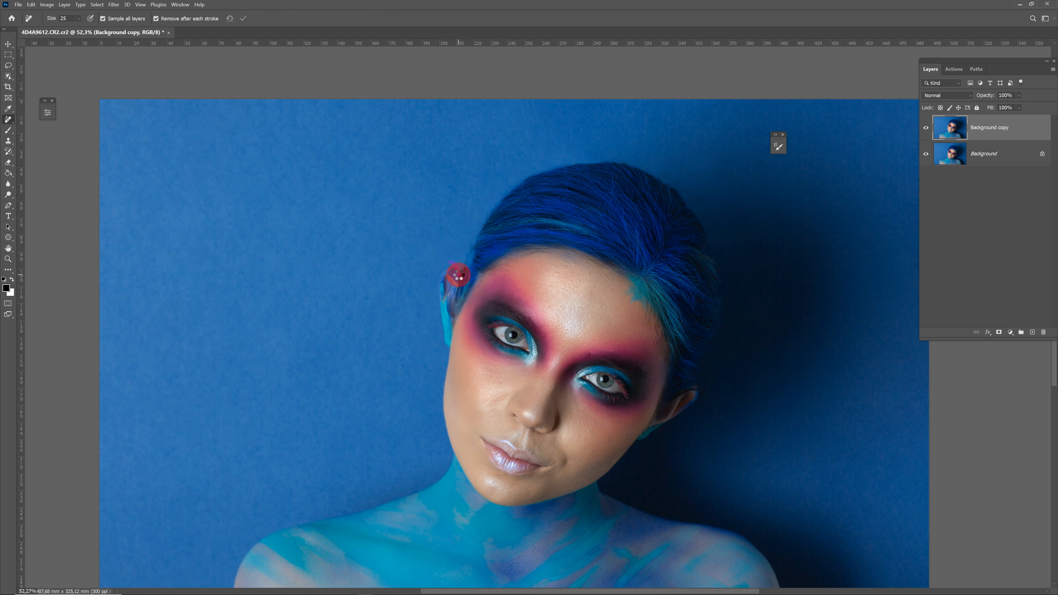
left_click(458, 275)
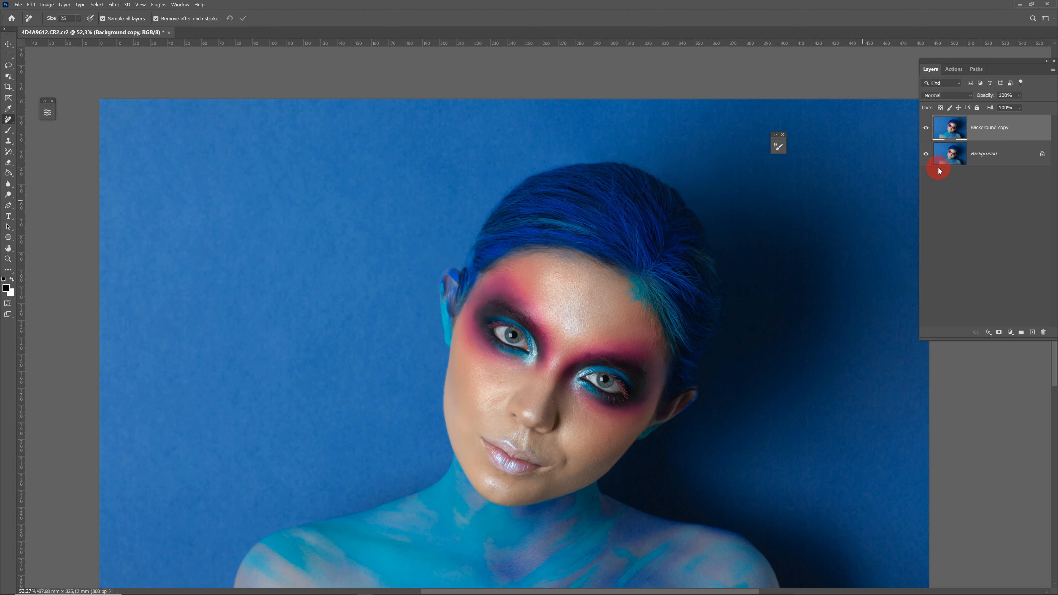
Heal the blemishes on the forehead, cheeks and lower face with the Content-Aware Spot Healing Brush at size 15
key("z")
mouse_move(623, 380)
left_mouse_down()
mouse_move(572, 310)
mouse_move(623, 279)
left_mouse_up()
right_click(8, 120)
left_click(46, 112)
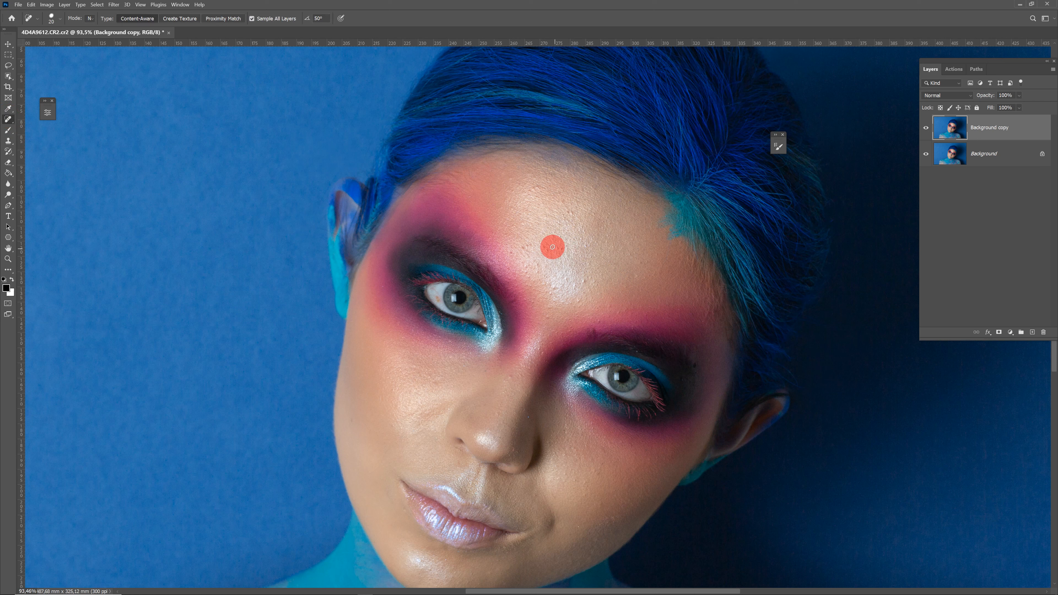
key("[")
left_click_drag(570, 213, 557, 212)
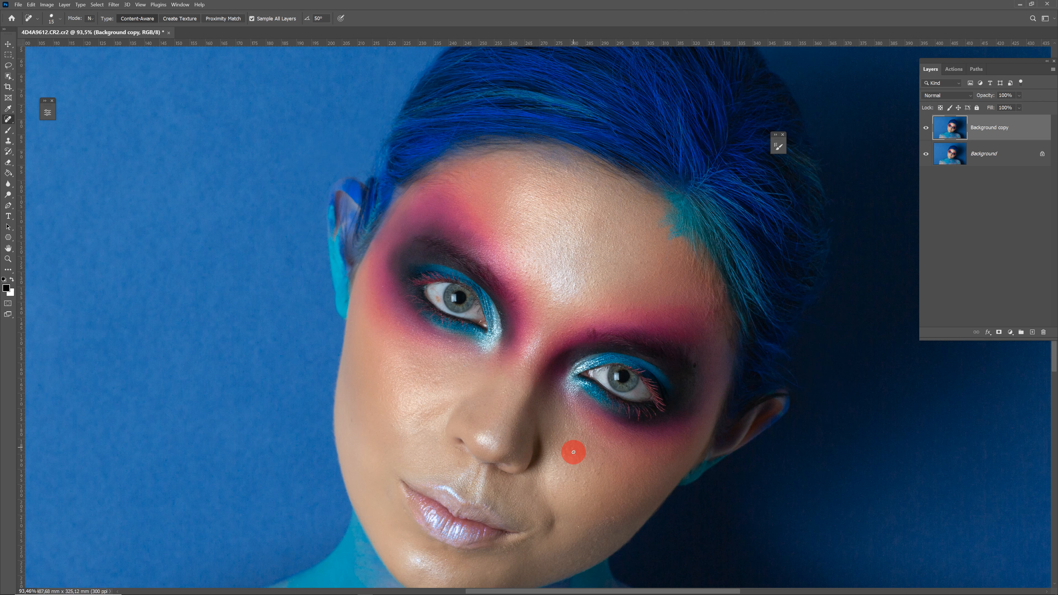
left_click_drag(573, 449, 569, 345)
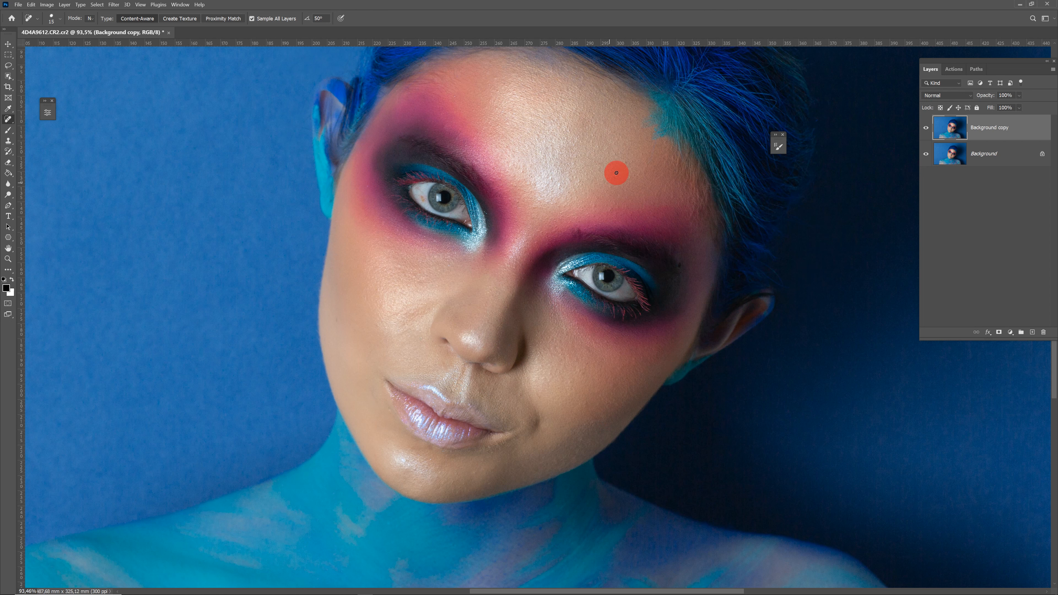
Add a Black & White adjustment layer and a Curves layer that darkens the midtones from input 123 to output 89
key("z")
key("ctrl+0")
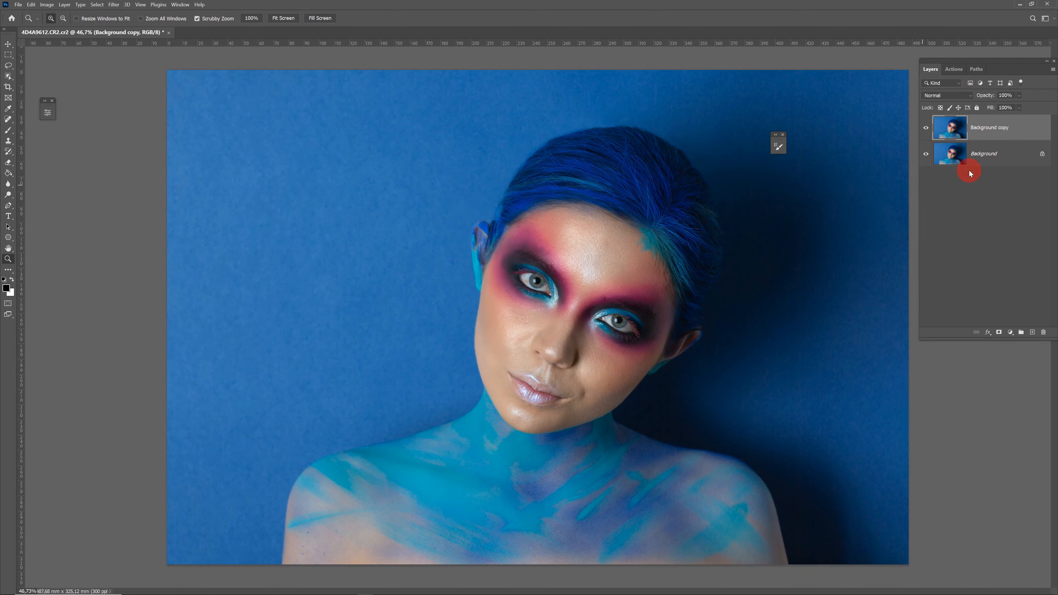
left_click(1010, 333)
left_click(1016, 432)
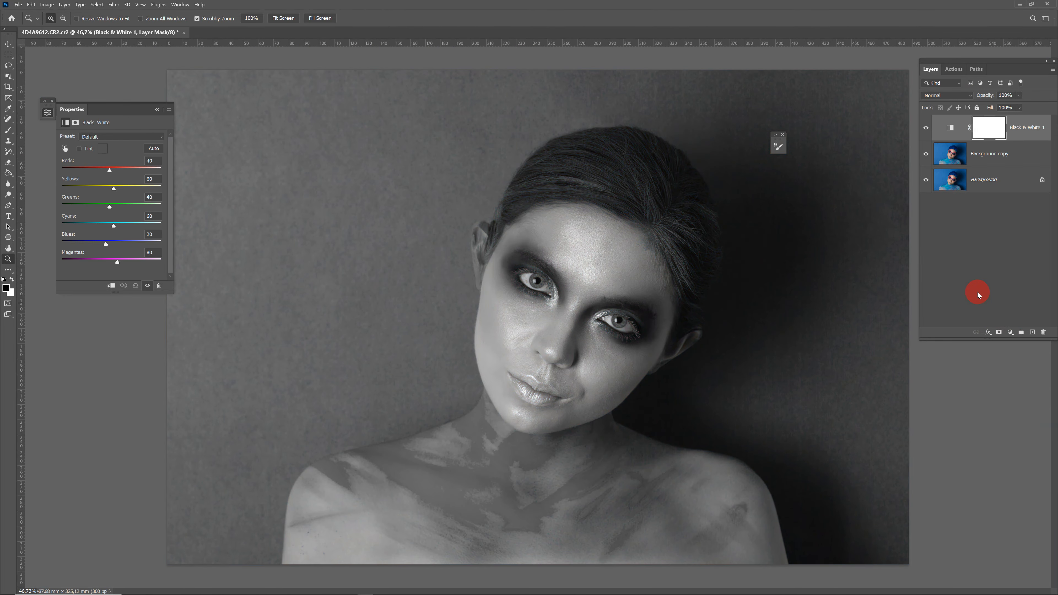
left_click(1010, 332)
left_click(995, 379)
mouse_move(114, 204)
left_mouse_down()
mouse_move(120, 222)
mouse_move(88, 161)
mouse_move(120, 209)
left_mouse_up()
left_click(950, 154)
scroll(586, 269, "down", 5)
scroll(586, 269, "up", 1)
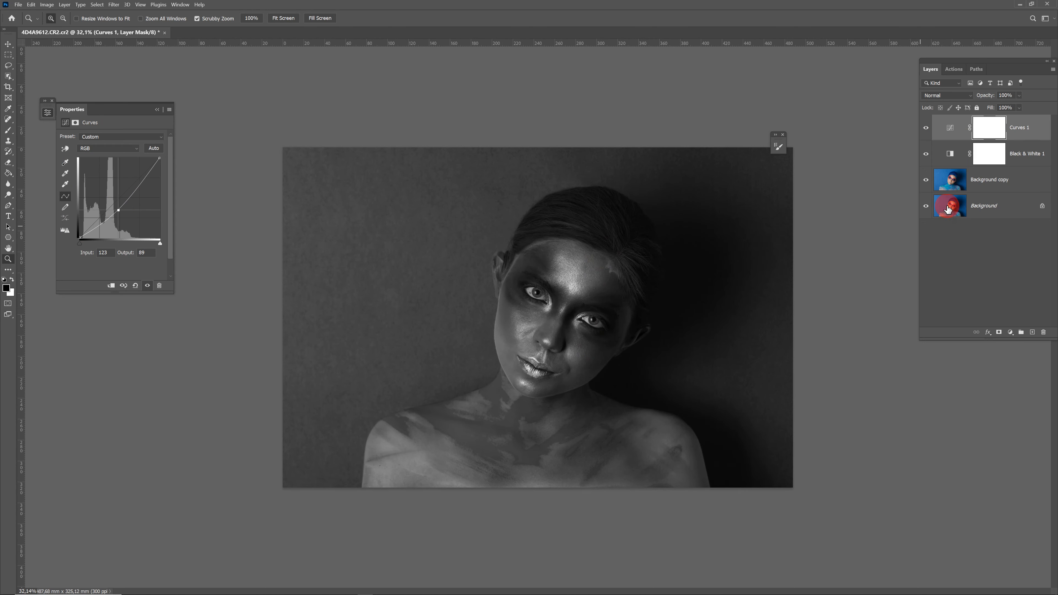
Create a new Soft Light layer filled with 50% gray directly above the Background copy
left_click(952, 184)
key("ctrl+shift+n")
left_click(473, 217)
left_click(484, 339)
key("Return")
Dodge the dark patches on the forehead, nose and cheeks on the gray layer with a white brush at 1% flow
left_click(8, 129)
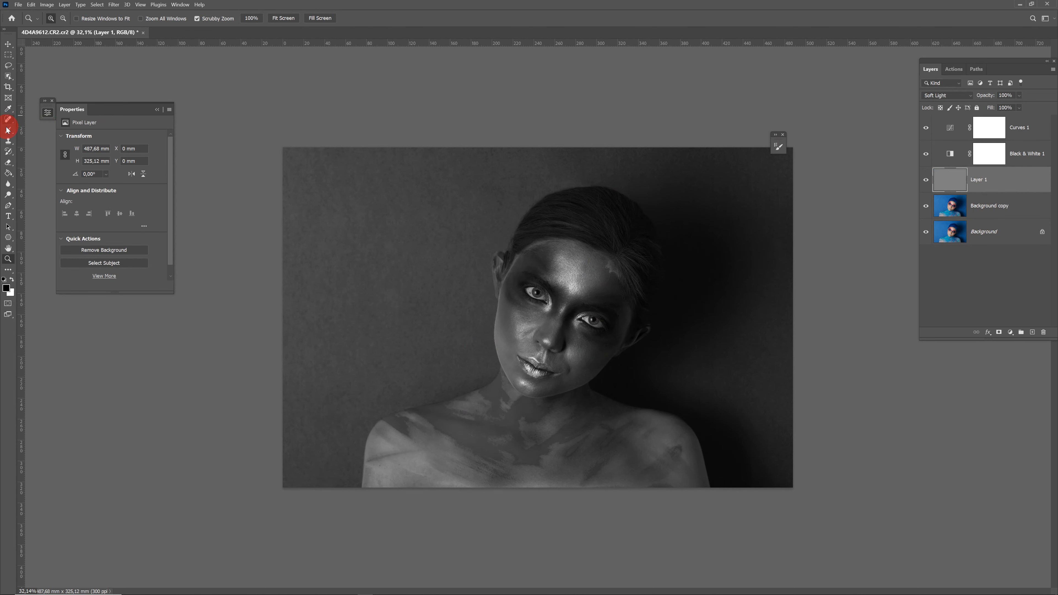
left_click(229, 18)
key("Return")
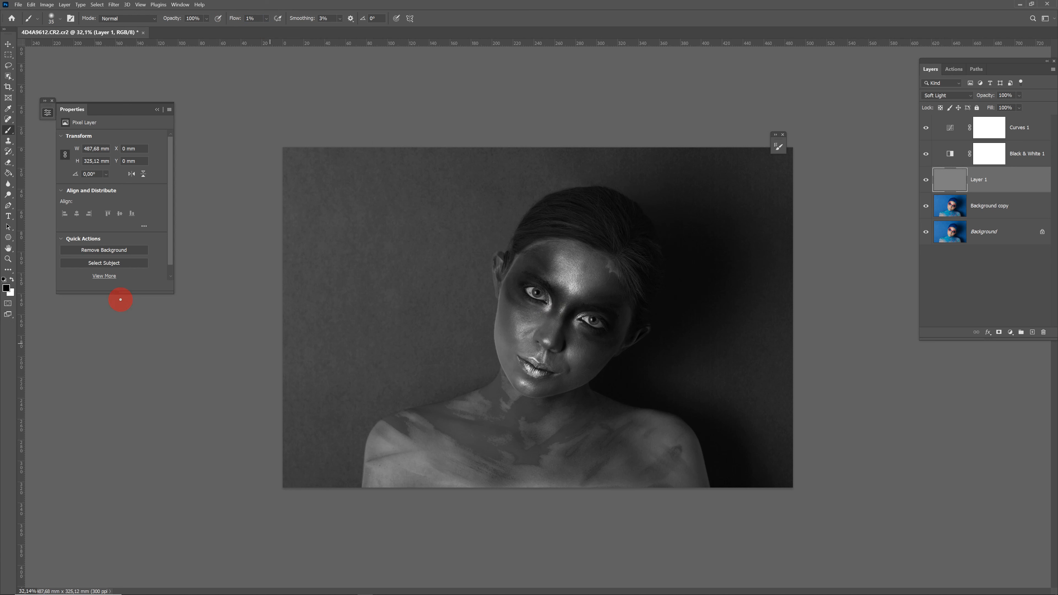
left_click(11, 279)
key("]")
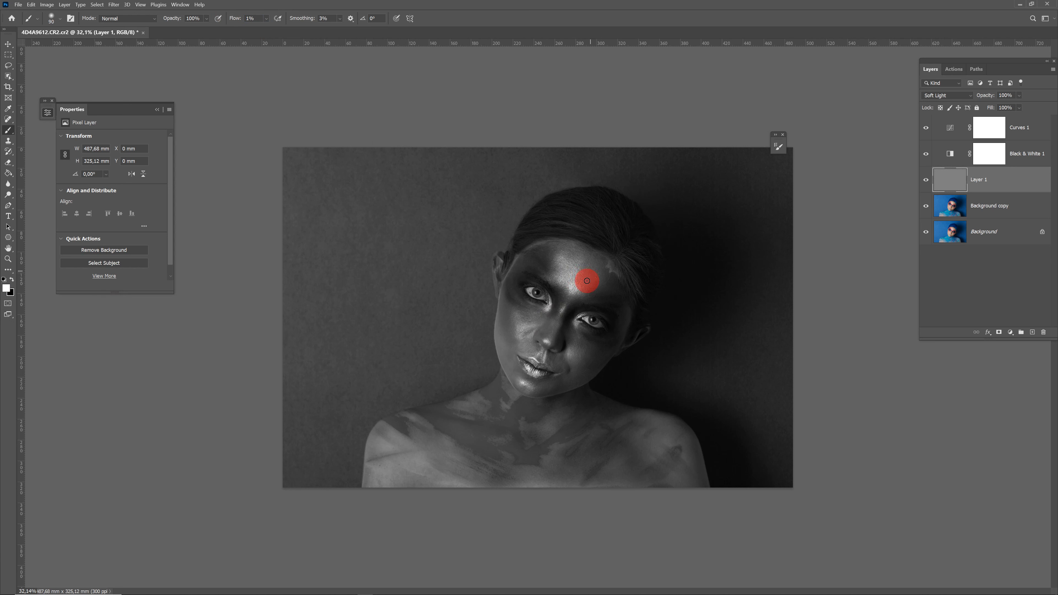
mouse_move(587, 281)
left_mouse_down()
mouse_move(534, 265)
mouse_move(556, 284)
mouse_move(525, 319)
mouse_move(552, 341)
mouse_move(522, 353)
mouse_move(529, 323)
mouse_move(525, 335)
mouse_move(546, 355)
mouse_move(524, 335)
left_mouse_up()
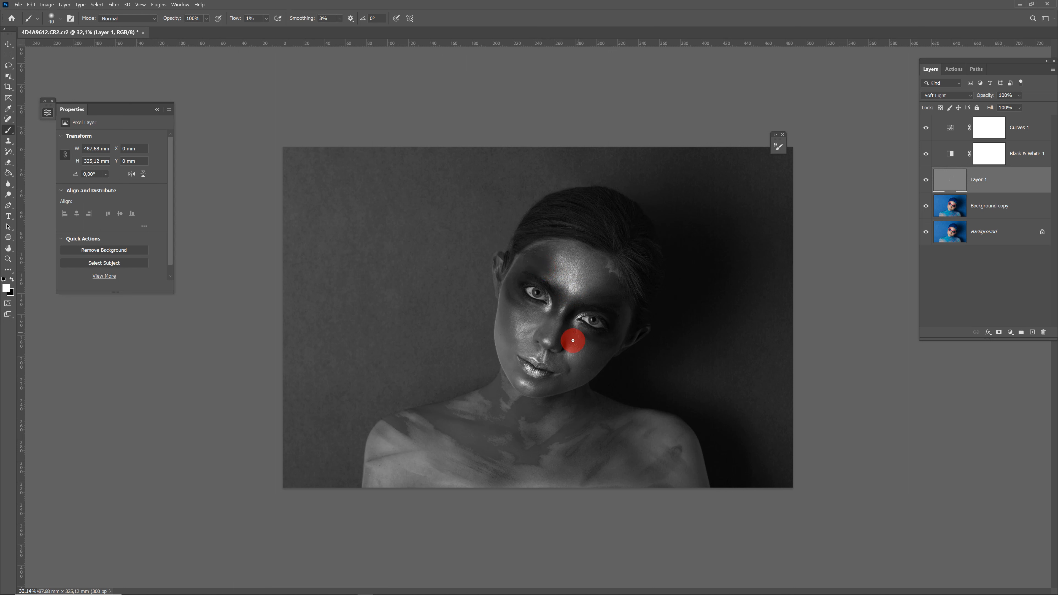
left_click_drag(573, 341, 540, 313)
left_click_drag(515, 276, 522, 315)
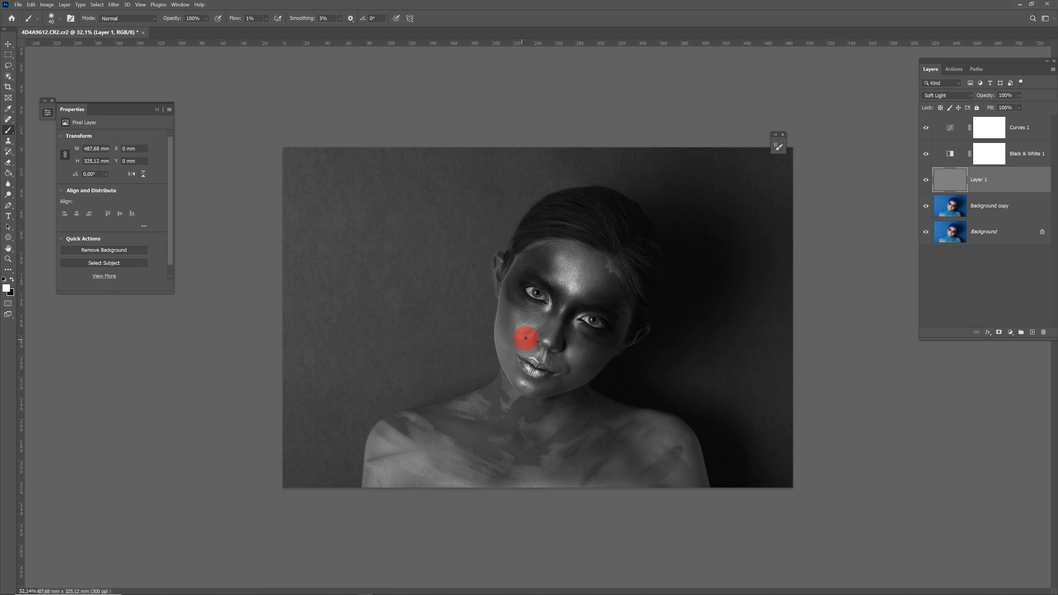
mouse_move(520, 334)
left_mouse_down()
mouse_move(591, 331)
mouse_move(604, 354)
mouse_move(597, 298)
mouse_move(614, 449)
left_mouse_up()
Hide the Curves and Black & White layers and compare the colour portrait with and without the dodge layer
key("z")
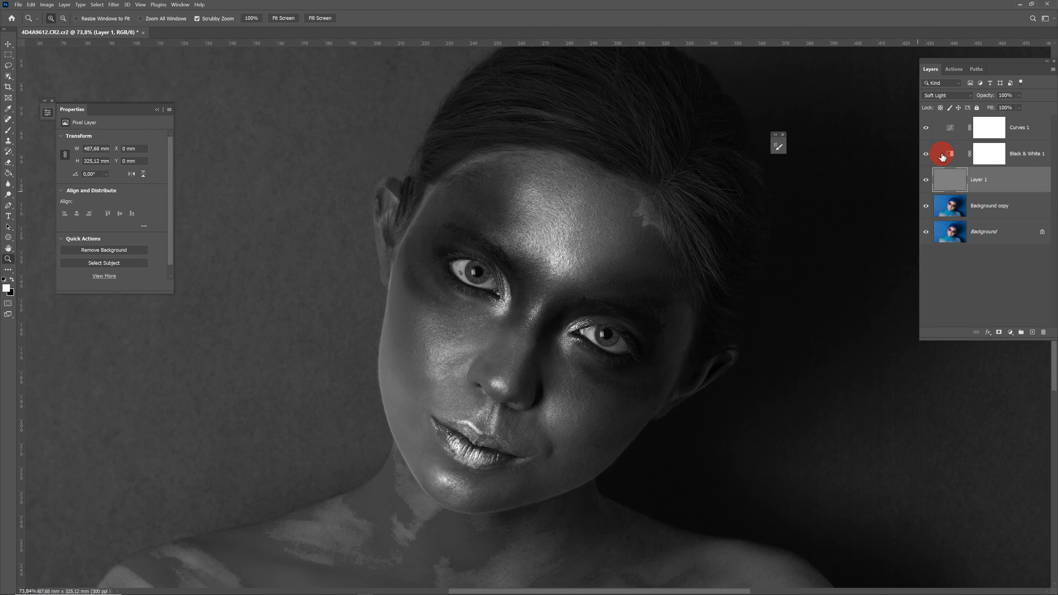
left_click(926, 180)
left_click_drag(925, 153, 926, 128)
left_click(926, 180)
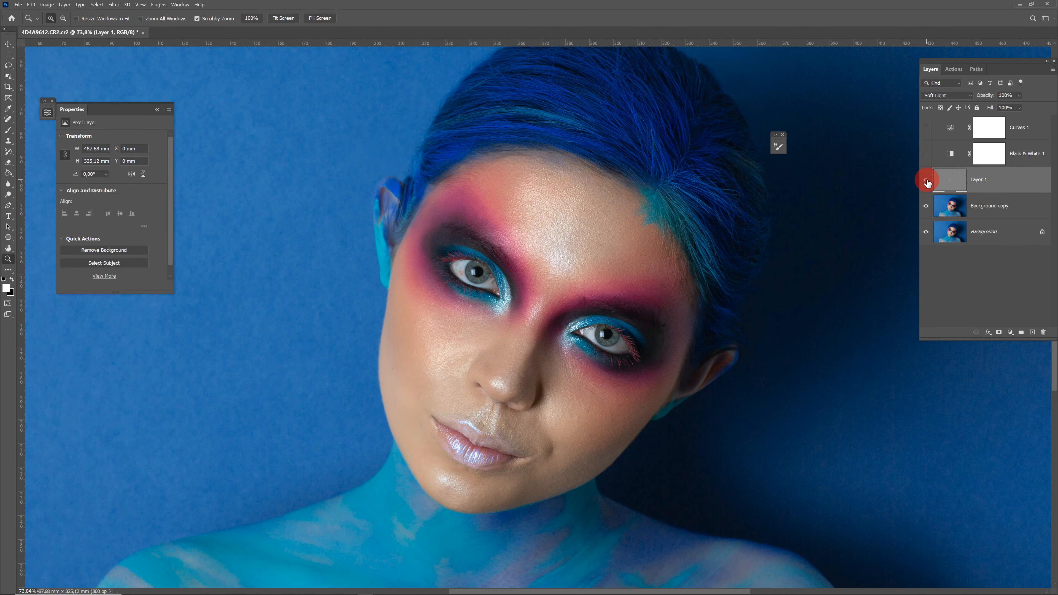
Even out the skin on the cheeks and around the eyes in colour view with a 20 px white brush, comparing before and after
left_click(604, 378)
key("b")
left_click_drag(570, 330, 565, 314)
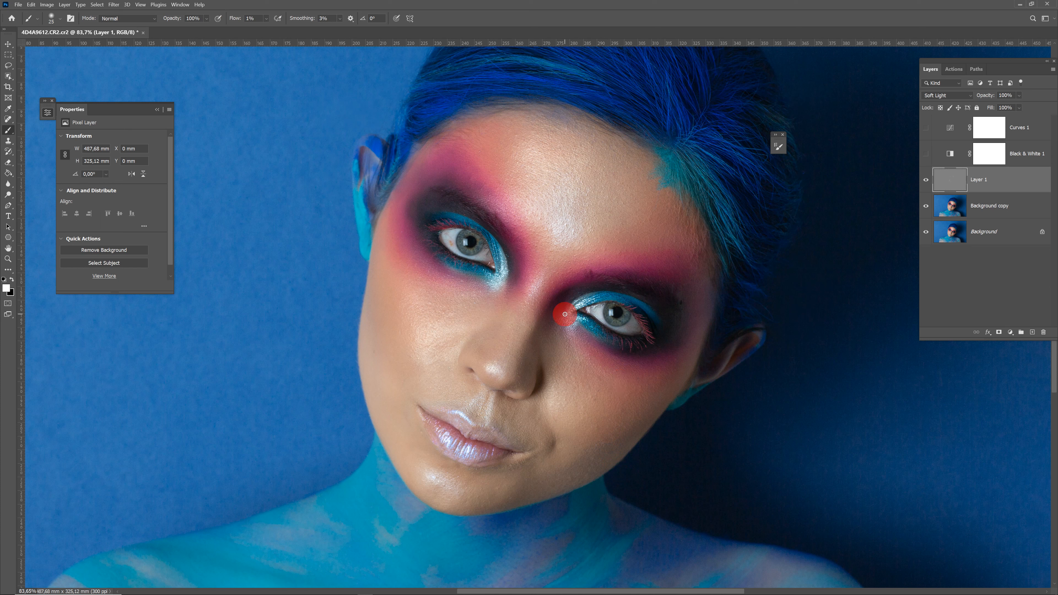
key("bracketleft")
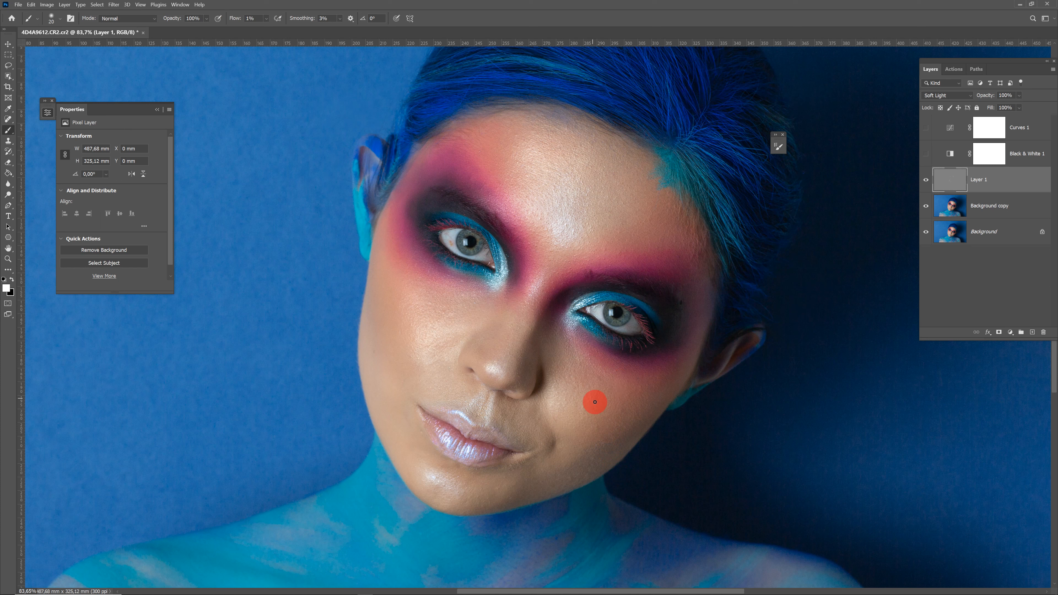
mouse_move(594, 402)
left_mouse_down()
mouse_move(566, 403)
mouse_move(576, 405)
mouse_move(557, 422)
mouse_move(535, 421)
mouse_move(440, 345)
mouse_move(425, 346)
mouse_move(439, 348)
mouse_move(433, 362)
mouse_move(420, 343)
mouse_move(453, 316)
mouse_move(426, 306)
mouse_move(443, 311)
mouse_move(427, 319)
mouse_move(425, 309)
mouse_move(457, 318)
mouse_move(426, 298)
mouse_move(449, 309)
mouse_move(447, 342)
mouse_move(427, 325)
mouse_move(417, 344)
mouse_move(440, 348)
left_mouse_up()
mouse_move(436, 310)
left_mouse_down()
mouse_move(456, 303)
mouse_move(451, 293)
left_mouse_up()
mouse_move(444, 332)
left_mouse_down()
mouse_move(414, 310)
mouse_move(445, 317)
left_mouse_up()
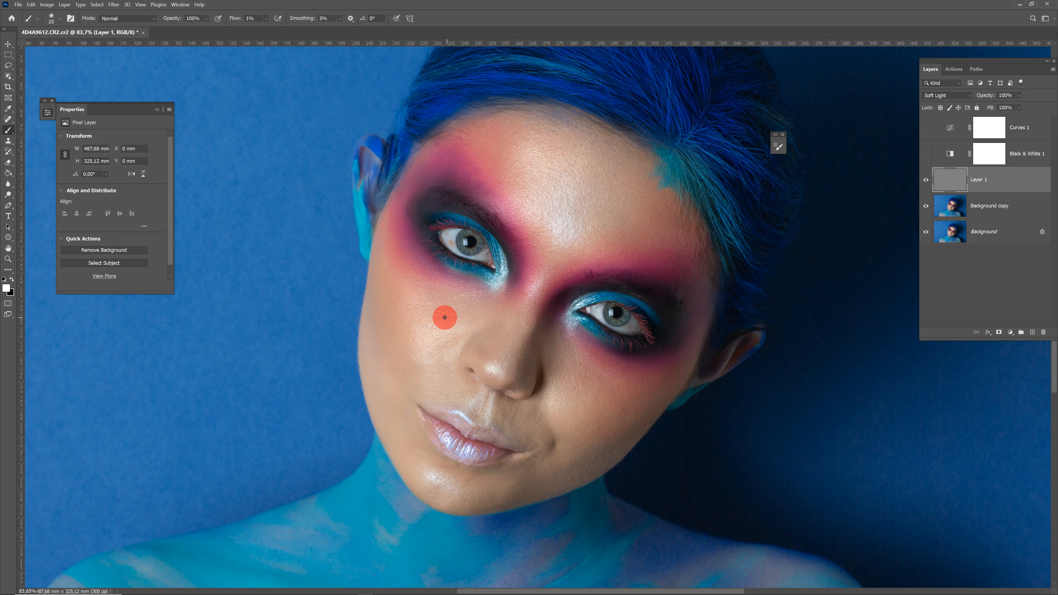
left_click(926, 180)
left_click(926, 180)
mouse_move(425, 309)
left_mouse_down()
mouse_move(434, 275)
mouse_move(481, 296)
mouse_move(431, 313)
mouse_move(422, 352)
mouse_move(414, 309)
mouse_move(432, 302)
mouse_move(428, 256)
left_mouse_up()
mouse_move(613, 298)
left_mouse_down()
mouse_move(573, 167)
mouse_move(574, 183)
mouse_move(583, 176)
mouse_move(573, 155)
mouse_move(591, 146)
mouse_move(566, 129)
mouse_move(581, 133)
mouse_move(558, 235)
mouse_move(540, 220)
mouse_move(548, 289)
mouse_move(555, 260)
mouse_move(464, 328)
mouse_move(445, 324)
mouse_move(579, 388)
mouse_move(568, 337)
mouse_move(605, 381)
mouse_move(639, 387)
mouse_move(697, 296)
mouse_move(682, 284)
mouse_move(690, 266)
mouse_move(522, 417)
mouse_move(514, 412)
mouse_move(541, 412)
mouse_move(539, 391)
mouse_move(552, 450)
mouse_move(512, 472)
mouse_move(468, 474)
mouse_move(460, 464)
mouse_move(505, 446)
mouse_move(508, 402)
mouse_move(571, 375)
mouse_move(625, 408)
left_mouse_up()
Show the Black & White and Curves layers again and reshape the curve with lowered shadows and a highlight point at input 178, output 191
left_click_drag(926, 153, 926, 127)
left_click(951, 130)
left_click_drag(119, 210, 130, 177)
left_click_drag(116, 204, 102, 220)
left_click_drag(131, 178, 135, 178)
Dodge and burn the inner eye area and the cheek beside the nose on Layer 1 with a 20 px brush at 1% flow
key("z")
left_click_drag(551, 372, 509, 367)
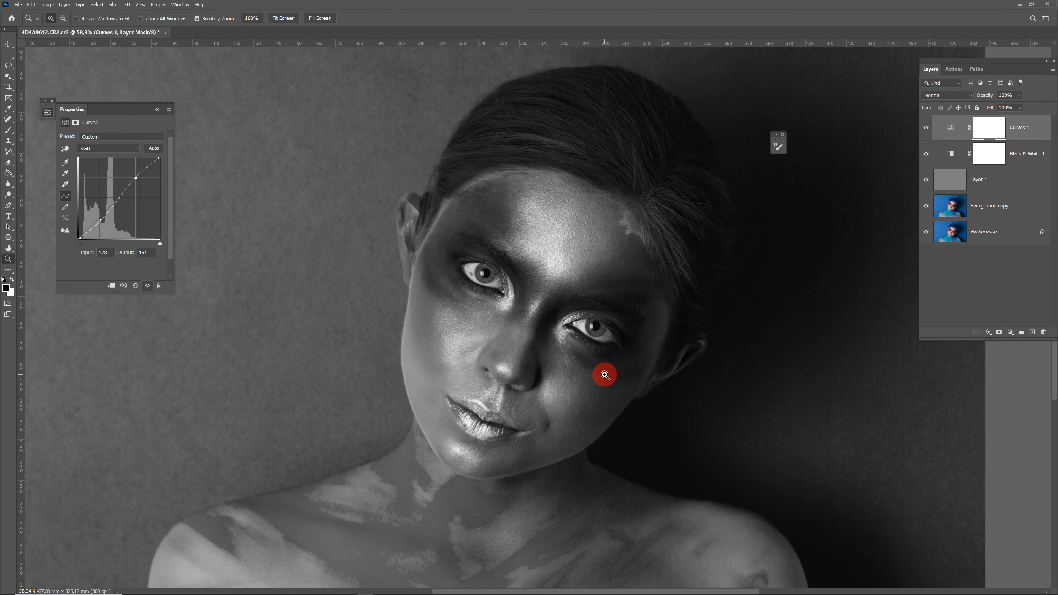
key("alt+[")
key("alt+[")
key("b")
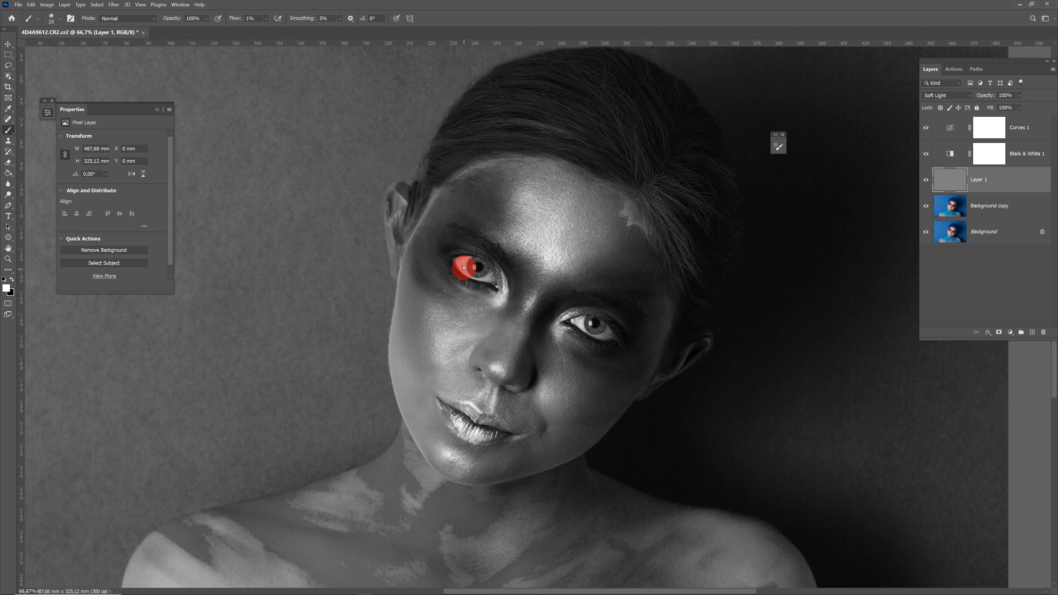
left_click_drag(516, 274, 539, 307)
key("x")
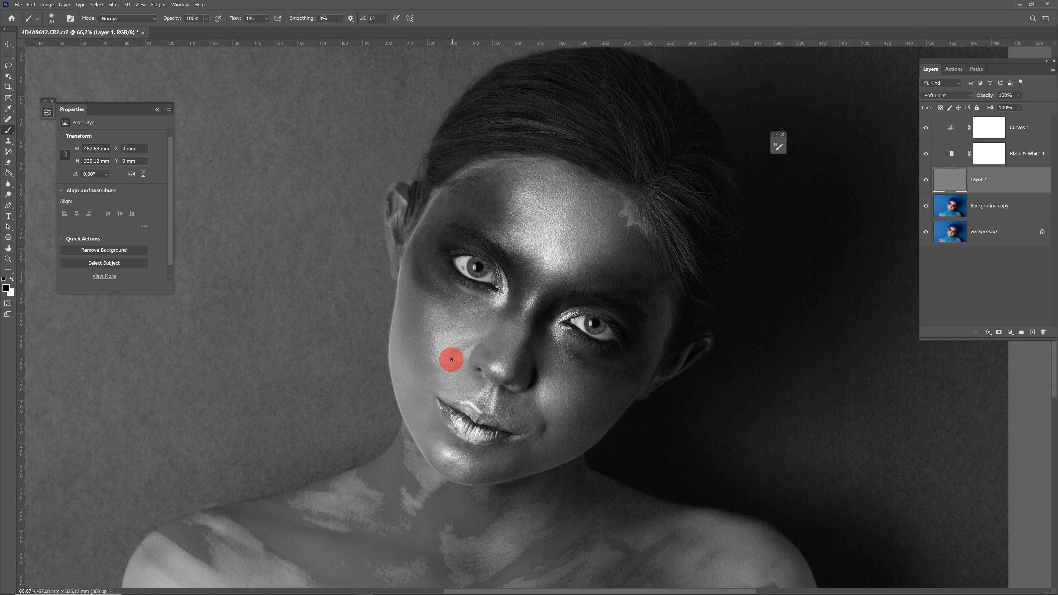
key("x")
mouse_move(467, 358)
left_mouse_down()
mouse_move(456, 350)
mouse_move(456, 303)
mouse_move(449, 324)
mouse_move(444, 314)
mouse_move(466, 310)
mouse_move(446, 300)
left_mouse_up()
key("x")
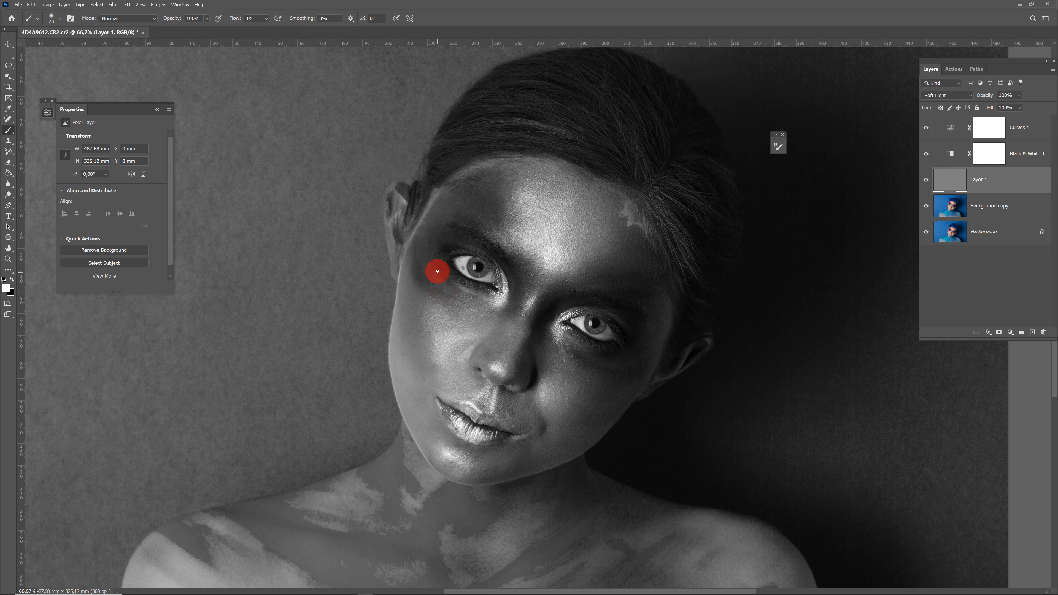
Even out the under-eye skin, nose bridge and shadowed cheek on Layer 1, alternating the white and black brush colours
mouse_move(454, 299)
left_mouse_down()
mouse_move(433, 320)
mouse_move(481, 307)
mouse_move(512, 320)
left_mouse_up()
key("x")
left_click_drag(543, 275, 528, 269)
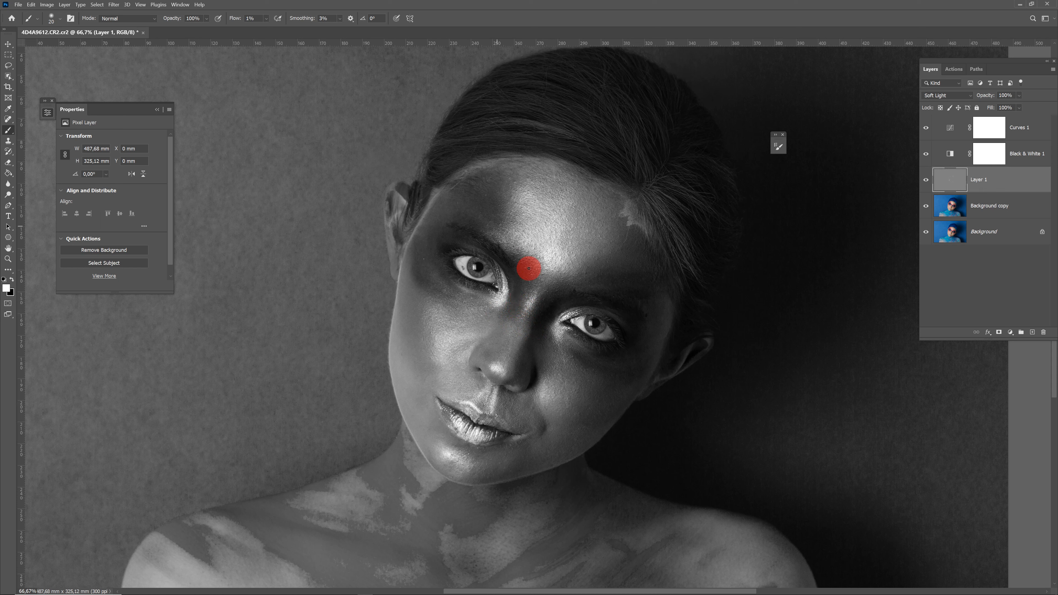
mouse_move(555, 396)
left_mouse_down()
mouse_move(581, 359)
mouse_move(640, 355)
mouse_move(639, 307)
mouse_move(599, 274)
mouse_move(628, 239)
mouse_move(637, 287)
left_mouse_up()
key("x")
key("x")
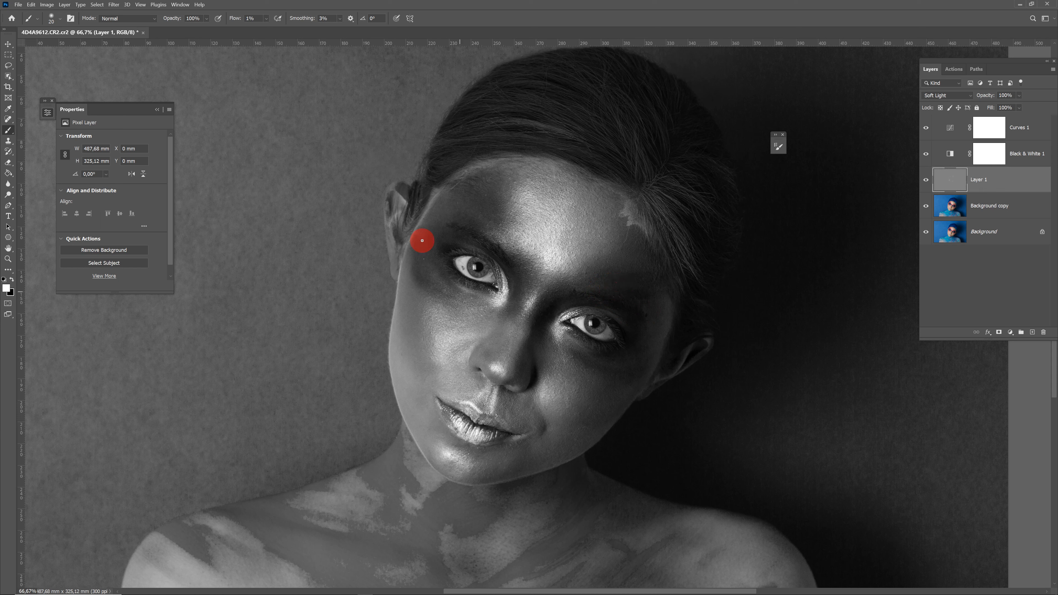
Smooth the tones on the lit cheek, around the nostrils and around the mouth on Layer 1 at 1% flow
mouse_move(466, 330)
left_mouse_down()
mouse_move(453, 319)
mouse_move(475, 319)
mouse_move(447, 328)
mouse_move(488, 315)
mouse_move(462, 338)
mouse_move(425, 321)
mouse_move(449, 383)
left_mouse_up()
mouse_move(495, 375)
left_mouse_down()
mouse_move(520, 327)
mouse_move(506, 342)
mouse_move(507, 373)
mouse_move(544, 377)
mouse_move(525, 405)
left_mouse_up()
mouse_move(473, 449)
left_mouse_down()
mouse_move(453, 464)
mouse_move(484, 474)
mouse_move(450, 411)
mouse_move(463, 404)
mouse_move(432, 412)
mouse_move(479, 341)
left_mouse_up()
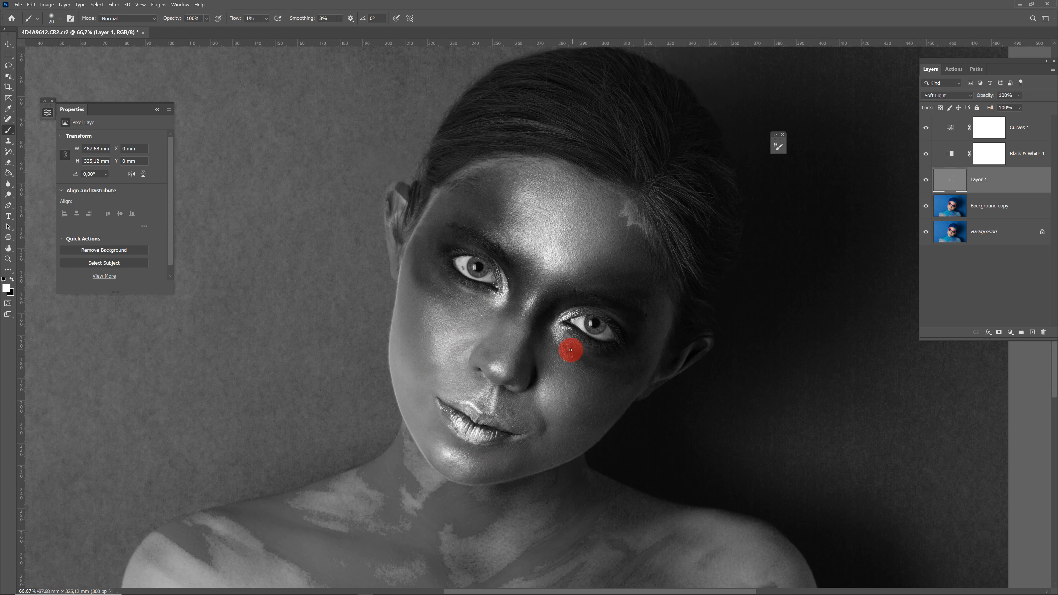
key("x")
Hide the Black & White and Curves layers to examine the portrait in colour, and show both layers again
key("z")
left_click_drag(642, 314, 552, 331)
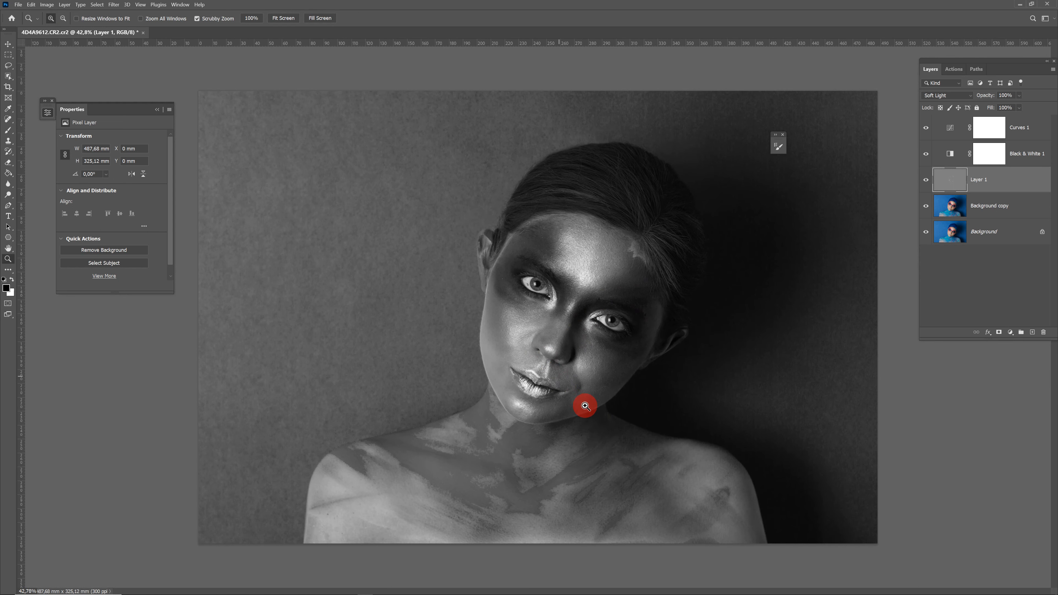
left_click_drag(926, 153, 926, 127)
left_click_drag(617, 388, 672, 423)
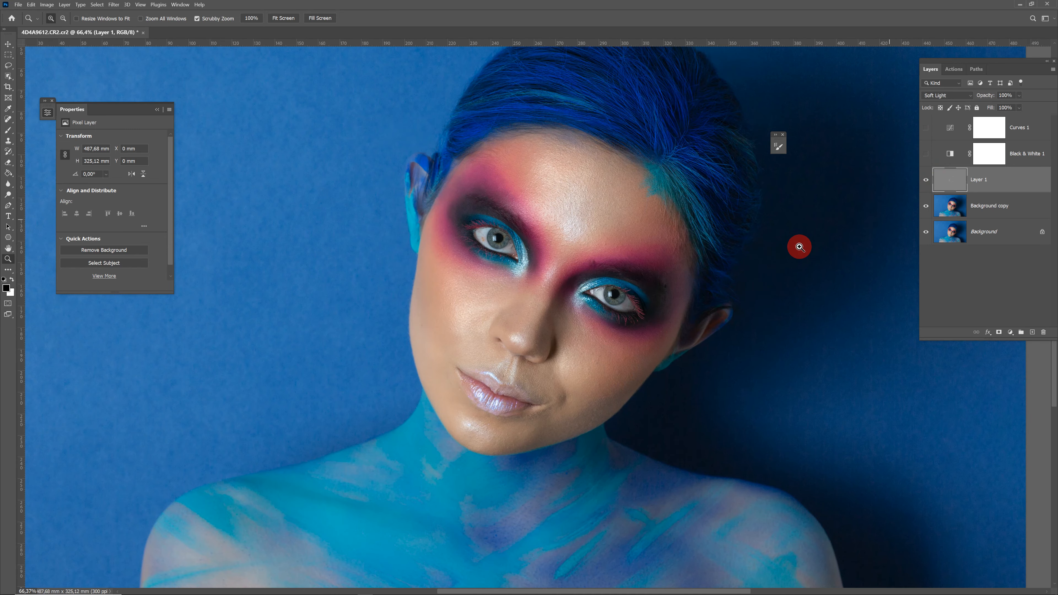
mouse_move(614, 373)
left_mouse_down()
mouse_move(629, 378)
mouse_move(606, 377)
left_mouse_up()
left_click_drag(925, 154, 925, 127)
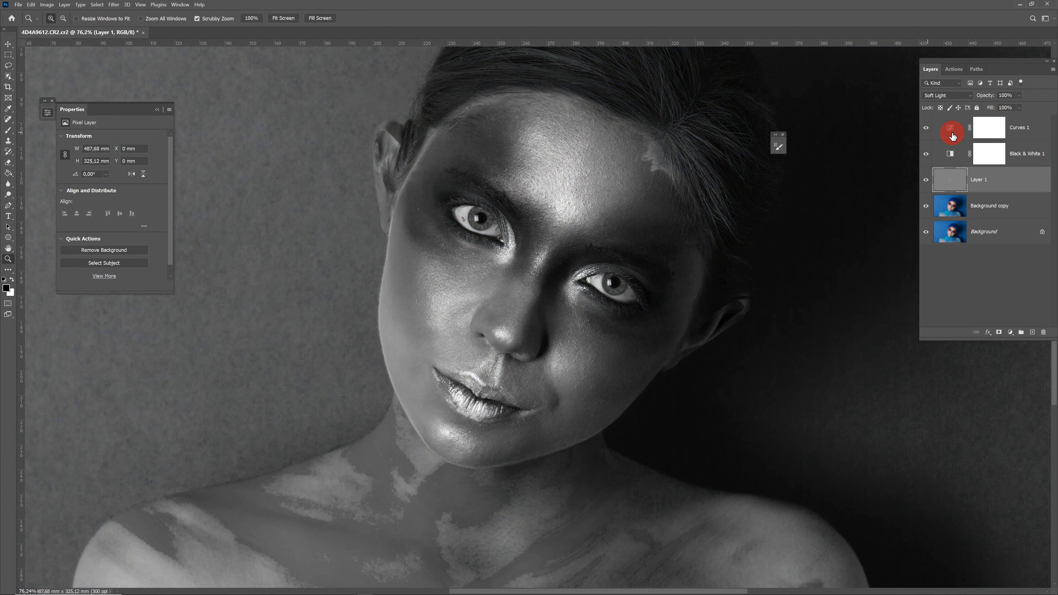
Darken the Curves 1 check view by lowering the highlight point and setting the midtone point to input 145, output 71
left_click(950, 131)
left_click_drag(101, 220, 127, 220)
left_click_drag(153, 179, 151, 176)
left_click_drag(127, 220, 125, 215)
mouse_move(606, 214)
left_mouse_down()
mouse_move(541, 214)
mouse_move(571, 220)
left_mouse_up()
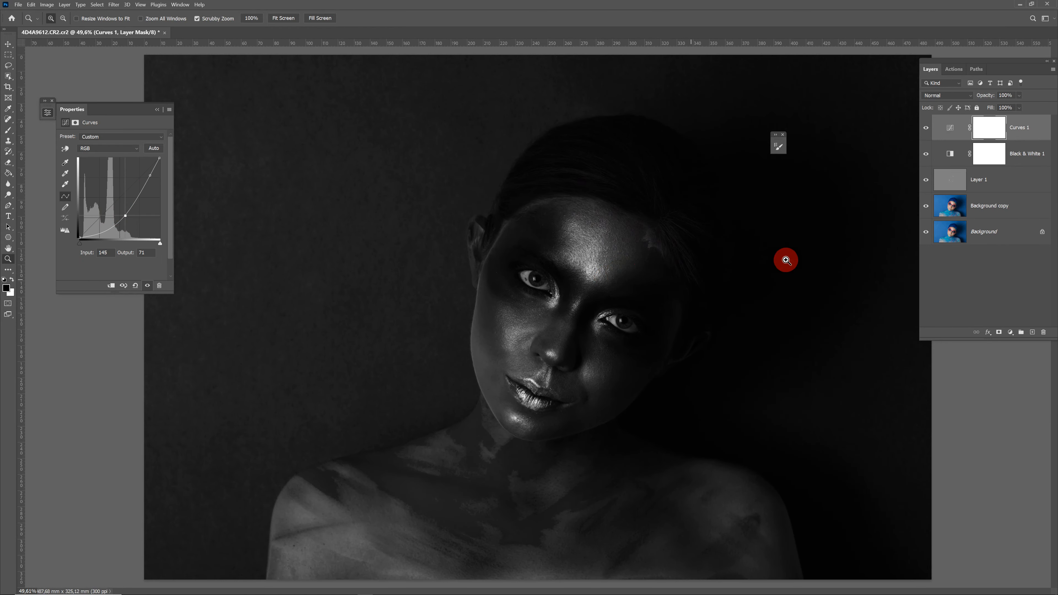
Even out the forehead and cheek highlights on Layer 1 in the darkened view, alternating black and white at 1% flow
left_click(956, 181)
left_click_drag(628, 243, 628, 284)
key("b")
key("x")
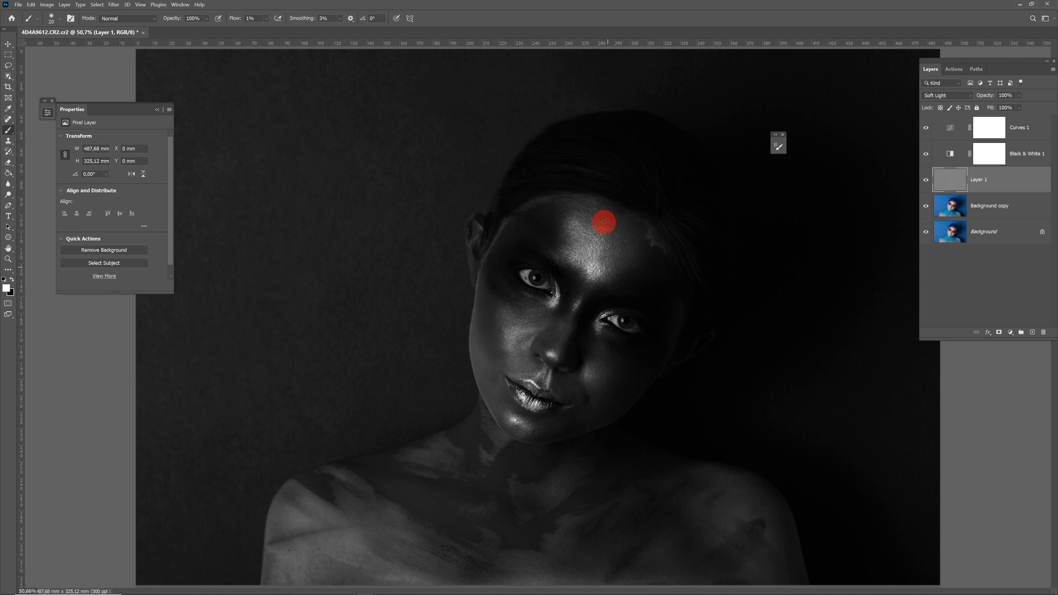
key("x")
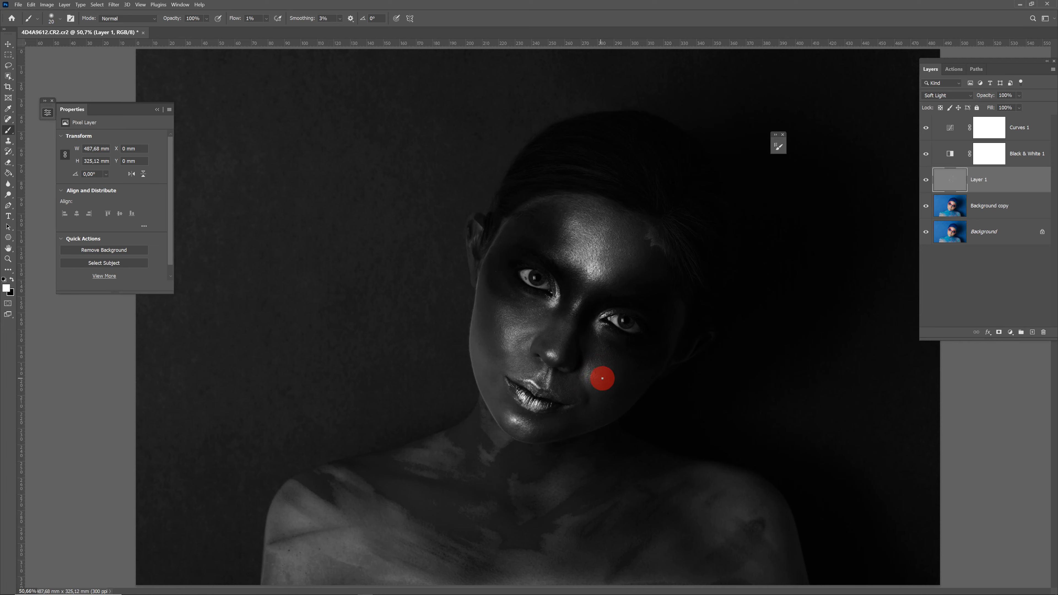
Hide the Black & White and Curves layers and compare the colour portrait with and without Layer 1
left_click(926, 154)
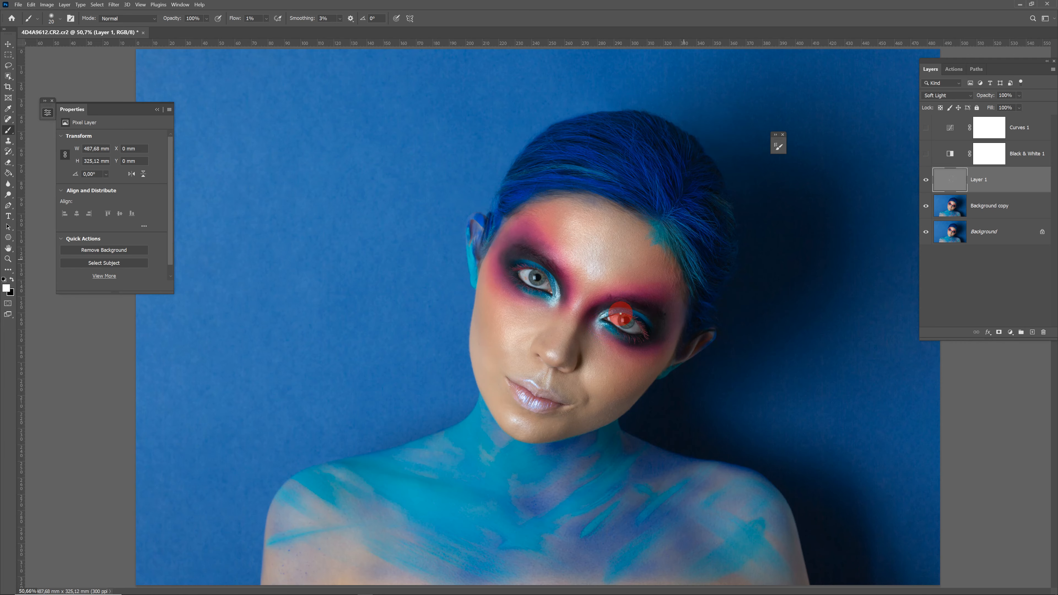
left_click(926, 127)
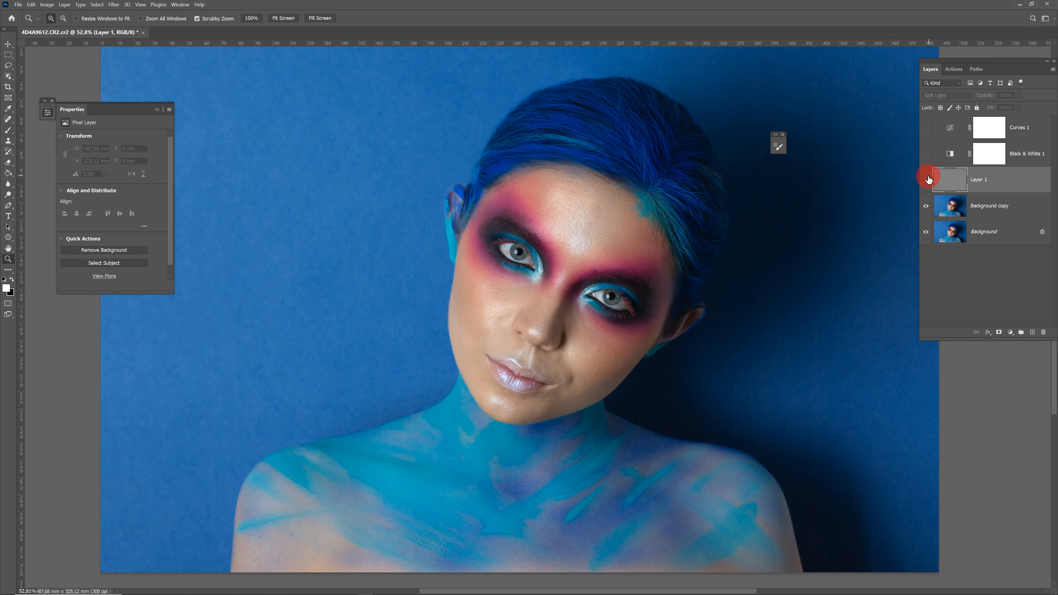
left_click(926, 179)
left_click(593, 365)
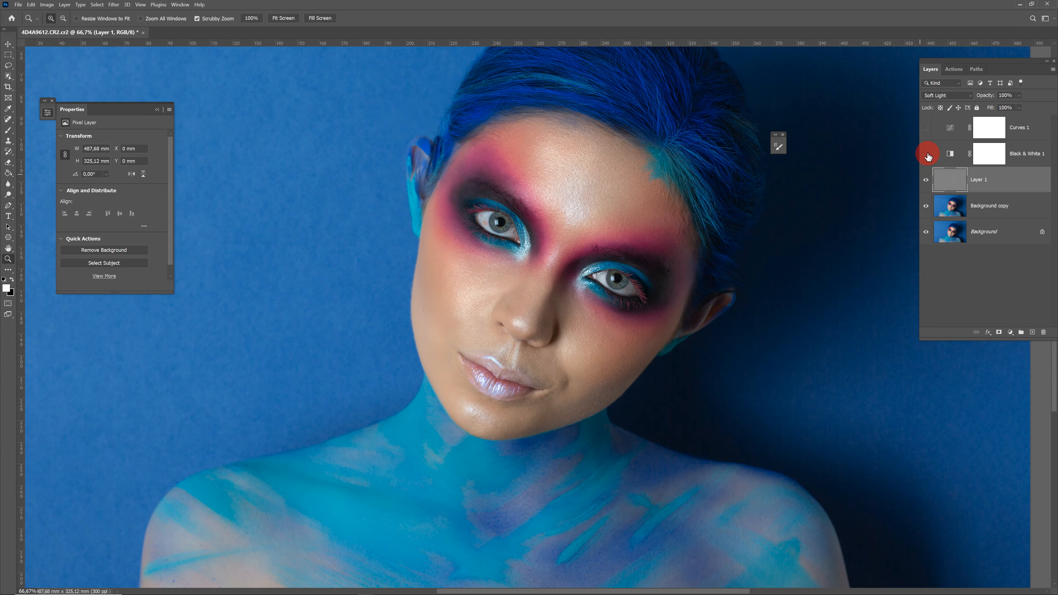
Show the Black & White and Curves layers again and reshape the curve with a midtone point at input 116, output 88
left_click(926, 154)
left_click(927, 128)
left_click(951, 129)
left_click_drag(150, 174, 144, 171)
left_click_drag(125, 215, 116, 209)
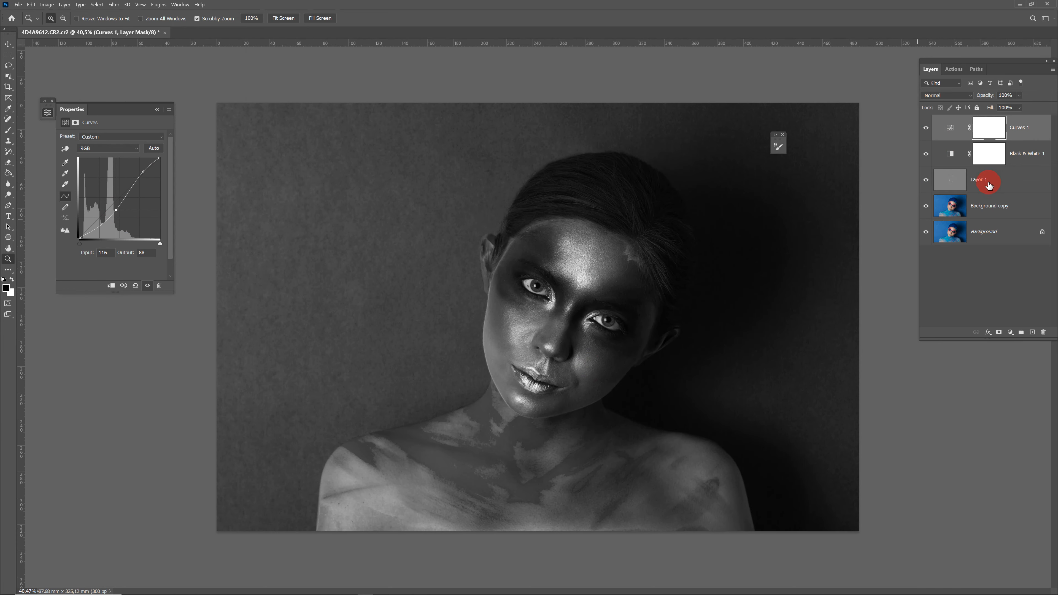
Dodge and burn the uneven patches on both cheeks on Layer 1, switching between white and black and adjusting the brush size
left_click(987, 180)
key("ctrl+0")
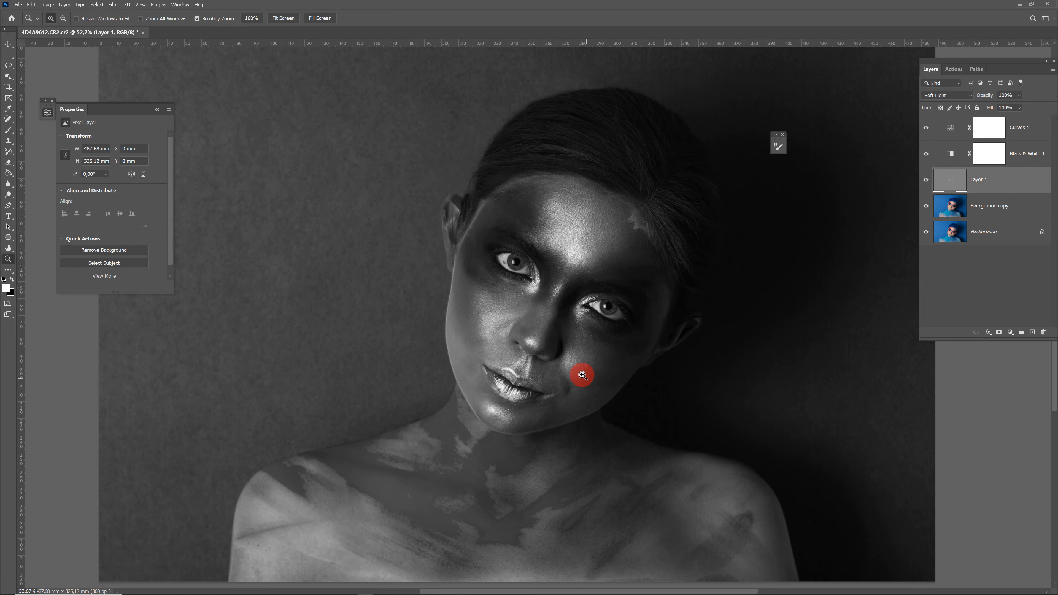
key("b")
key("x")
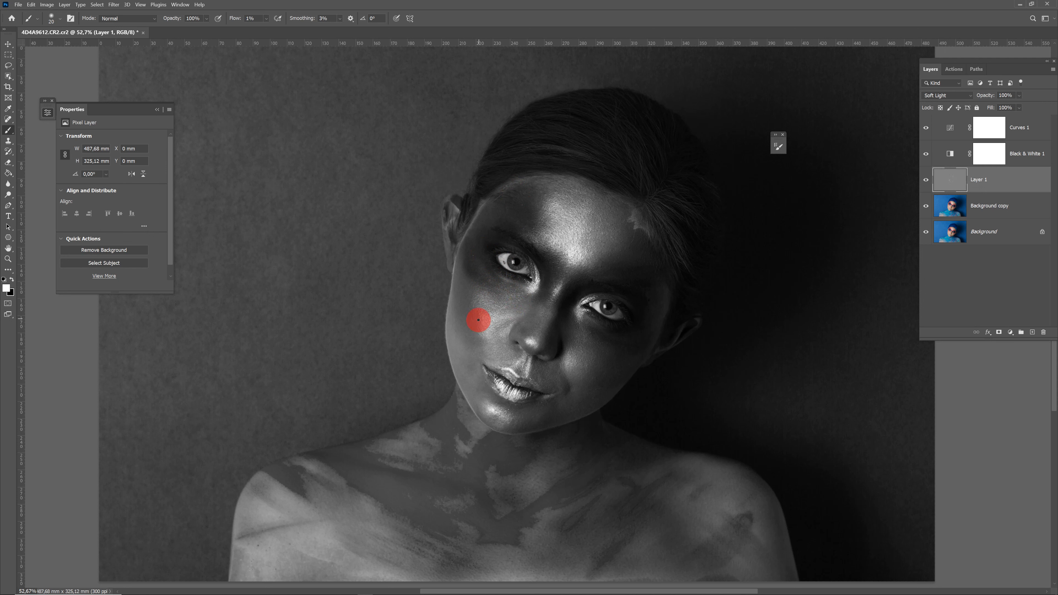
key("x")
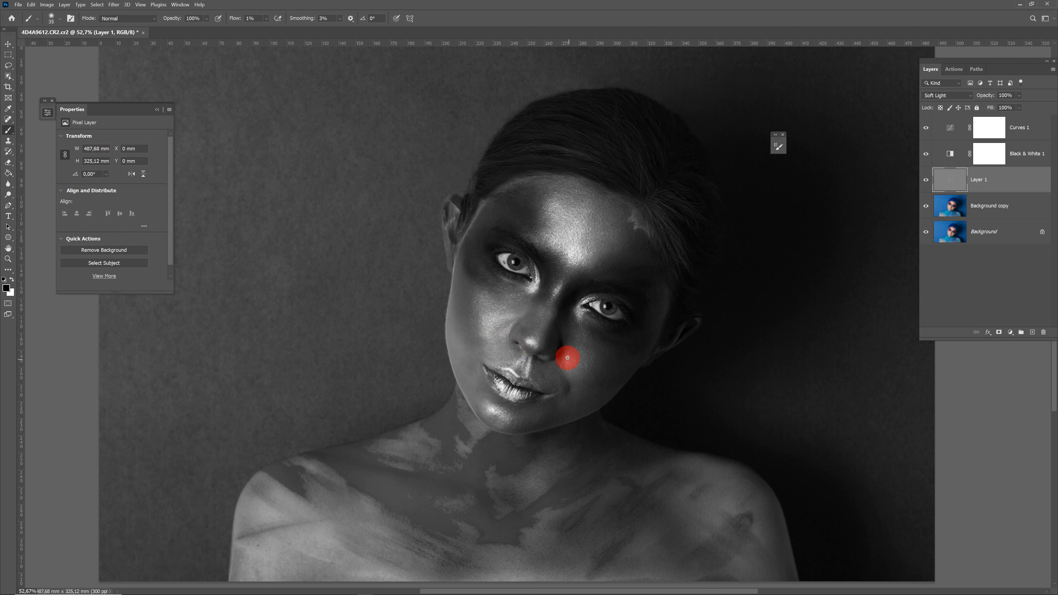
key("[")
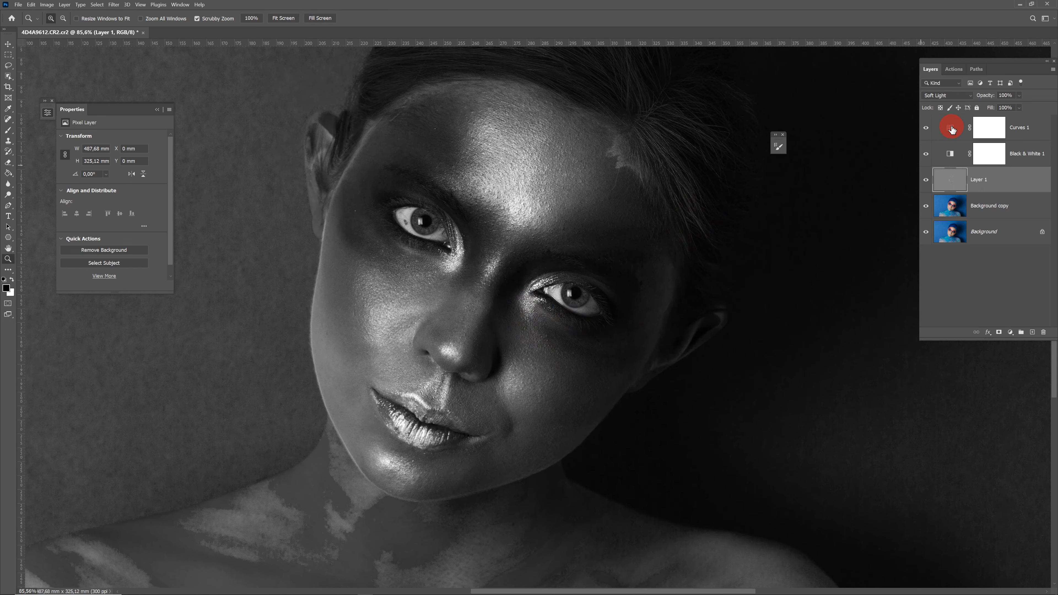
Brighten the check view with a Curves midtone point at input 103, output 117, and return to Layer 1 with the white brush
left_click(951, 126)
left_click_drag(114, 208, 112, 201)
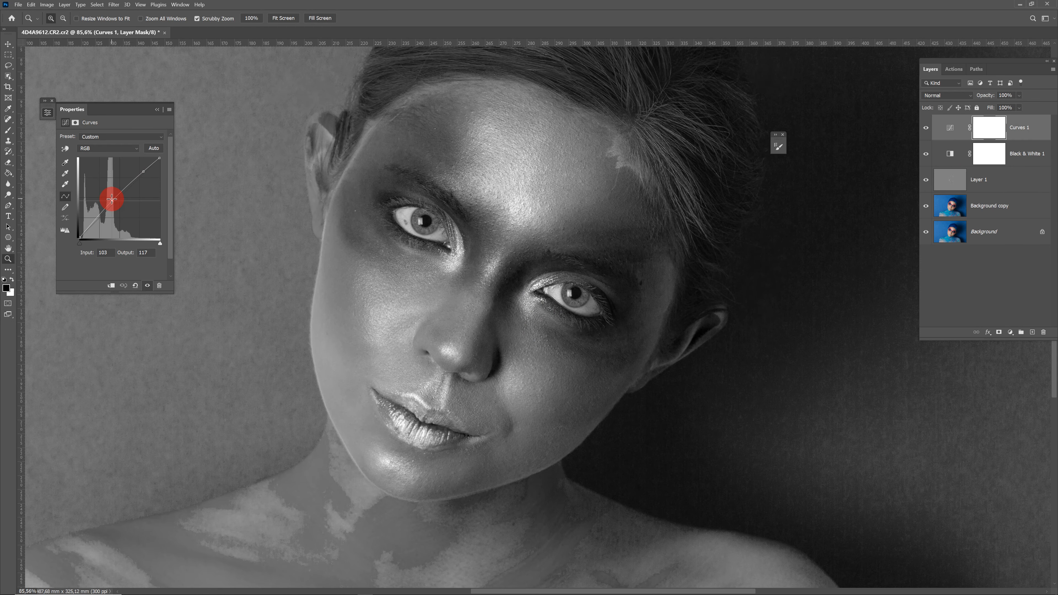
left_click(983, 186)
key("b")
key("x")
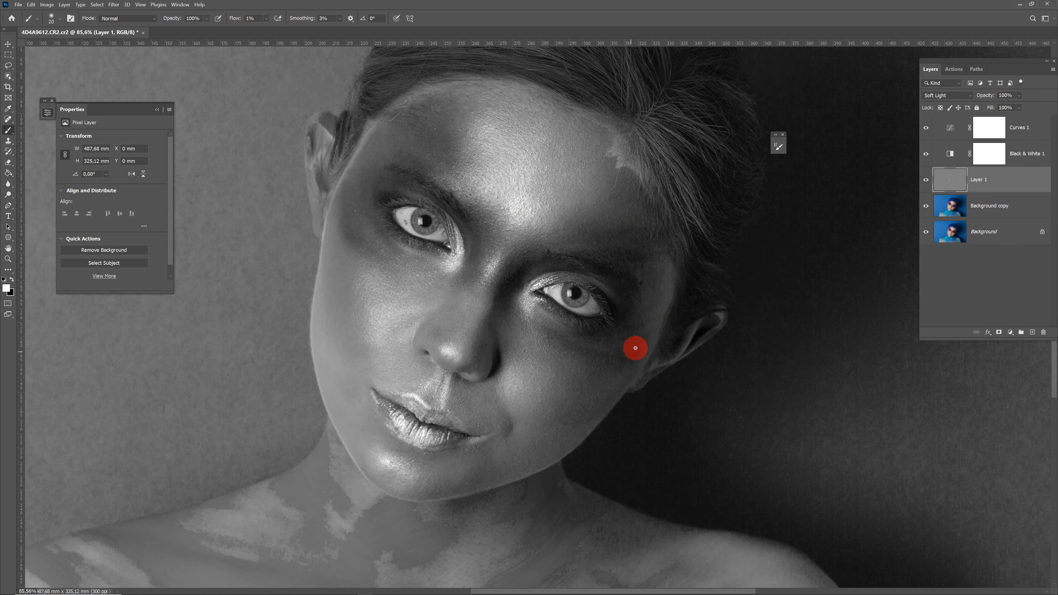
Dodge and burn the skin around both eyes, the forehead, nose bridge and cheeks on Layer 1 with a 20 px brush
mouse_move(634, 355)
left_mouse_down()
mouse_move(626, 335)
mouse_move(605, 359)
mouse_move(622, 353)
mouse_move(635, 294)
mouse_move(639, 267)
mouse_move(618, 257)
mouse_move(647, 247)
mouse_move(634, 278)
mouse_move(640, 347)
mouse_move(628, 376)
mouse_move(619, 342)
mouse_move(629, 325)
mouse_move(624, 349)
mouse_move(638, 364)
mouse_move(604, 339)
mouse_move(574, 336)
mouse_move(596, 340)
left_mouse_up()
key("x")
key("x")
mouse_move(539, 322)
left_mouse_down()
mouse_move(517, 281)
mouse_move(549, 256)
mouse_move(504, 286)
mouse_move(522, 287)
mouse_move(509, 292)
mouse_move(515, 264)
mouse_move(539, 248)
left_mouse_up()
key("x")
left_click_drag(470, 172, 510, 325)
mouse_move(372, 312)
left_mouse_down()
mouse_move(381, 322)
mouse_move(428, 278)
mouse_move(474, 103)
mouse_move(422, 91)
left_mouse_up()
mouse_move(636, 235)
left_mouse_down()
mouse_move(642, 292)
mouse_move(633, 249)
mouse_move(656, 230)
mouse_move(667, 257)
mouse_move(627, 359)
mouse_move(630, 379)
mouse_move(532, 471)
left_mouse_up()
key("x")
key("x")
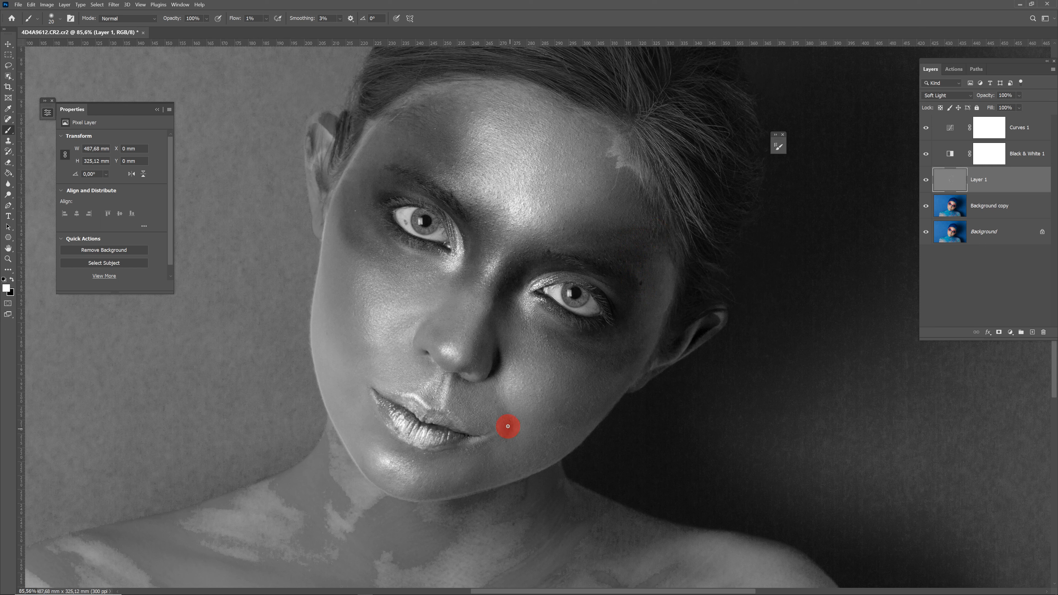
Even out the tones at the mouth corner, beside the nose and along the chin on Layer 1 with white and black
left_click_drag(508, 426, 506, 388)
mouse_move(494, 303)
left_mouse_down()
mouse_move(523, 280)
mouse_move(515, 273)
mouse_move(540, 243)
left_mouse_up()
key("x")
left_click_drag(464, 397, 489, 420)
key("x")
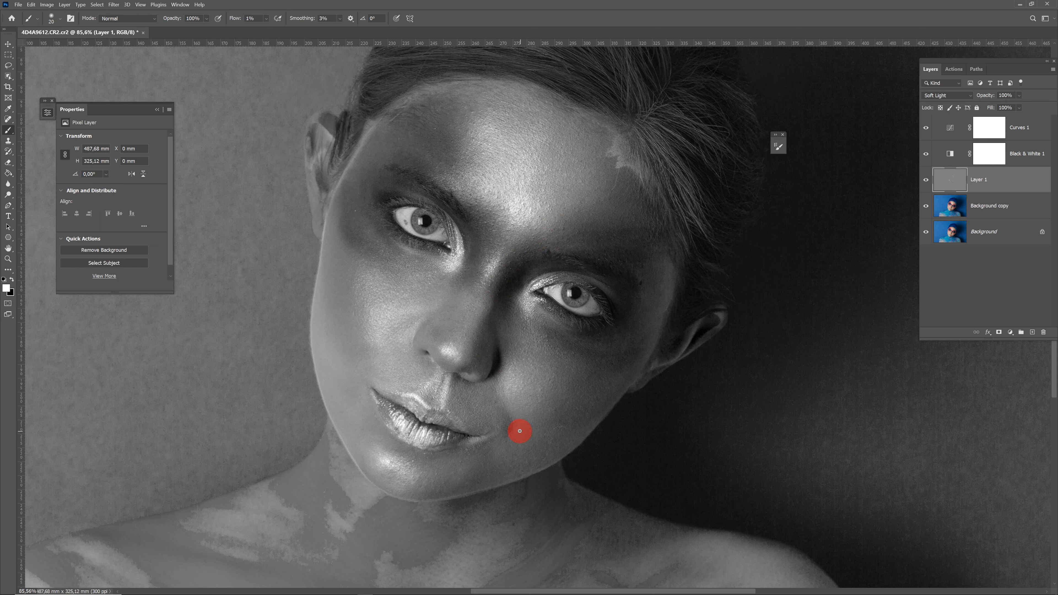
key("x")
left_click_drag(389, 475, 459, 485)
key("x")
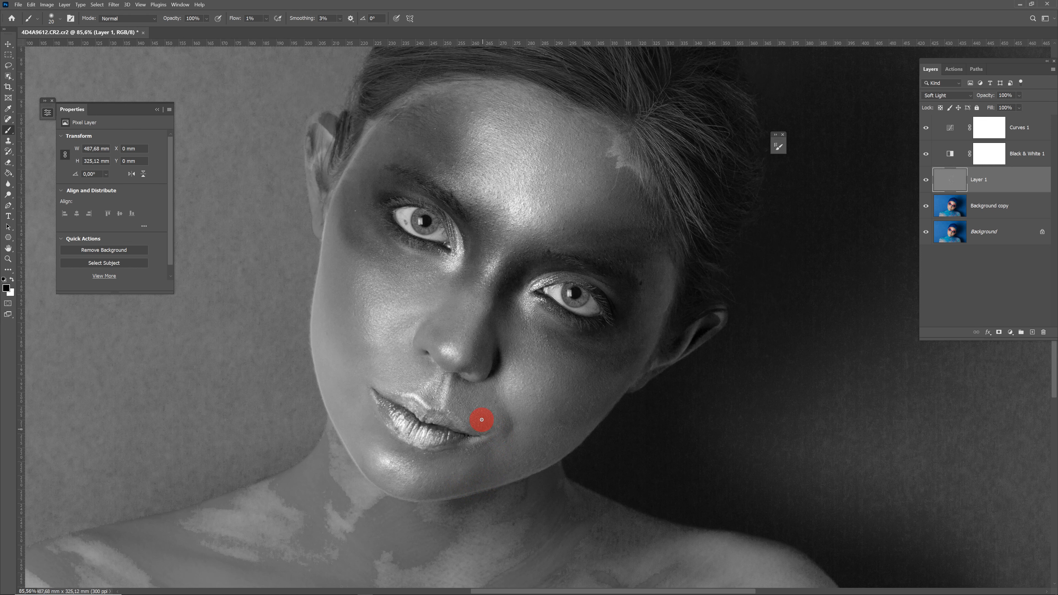
Hide the Black & White and Curves layers to return the portrait to full colour
left_click_drag(925, 153, 925, 127)
key("z")
key("ctrl+0")
left_click_drag(659, 372, 686, 322)
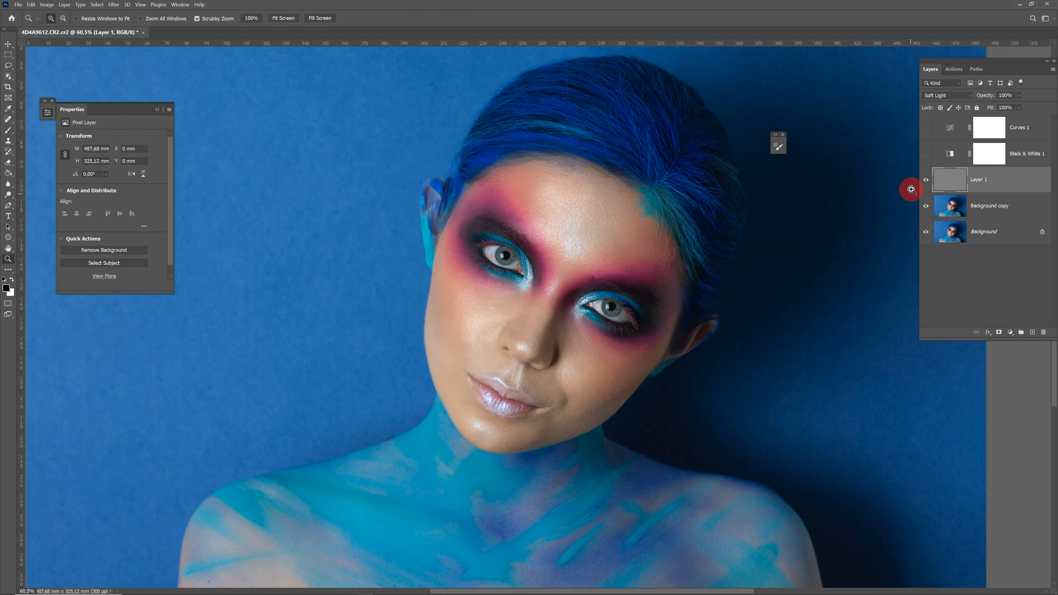
Heal small spots in the eyes, on the eyelids and around the eye makeup on the Background copy layer with the Spot Healing Brush
left_click(984, 207)
mouse_move(604, 366)
left_mouse_down()
mouse_move(621, 378)
mouse_move(613, 371)
left_mouse_up()
key("j")
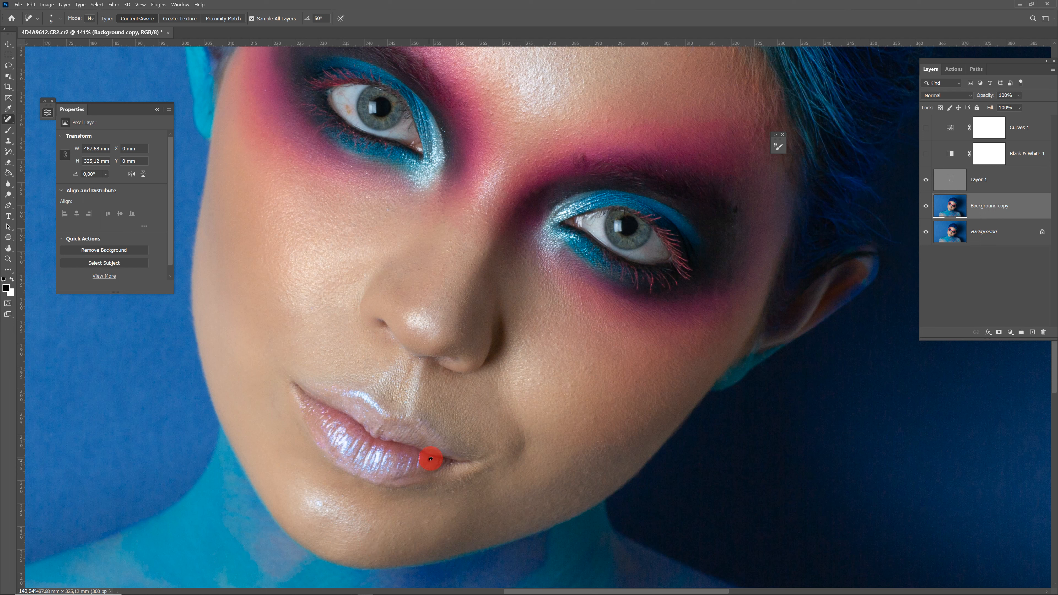
left_click_drag(374, 109, 347, 97)
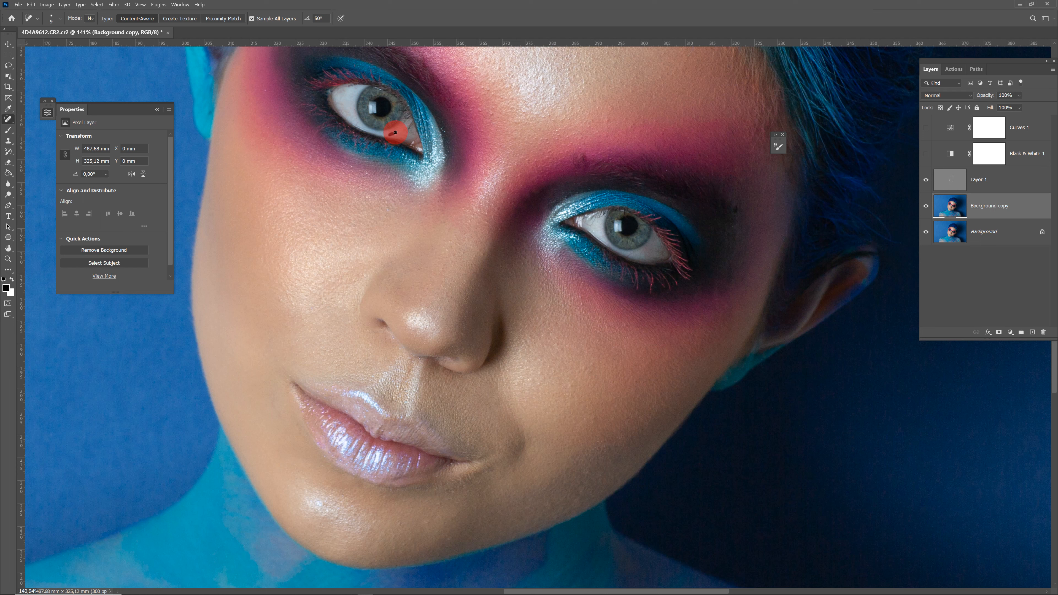
left_click(258, 92)
left_click(250, 131)
left_click(564, 261)
left_click(528, 158)
left_click(585, 187)
left_click(617, 166)
Heal small blemishes on the nose and the lit cheek of the Background copy layer with content-aware spot healing
left_click(459, 250)
left_click(462, 287)
left_click(494, 257)
left_click(486, 221)
left_click(486, 172)
left_click(365, 174)
left_click(365, 277)
left_click(329, 308)
left_click(290, 306)
left_click(384, 341)
left_click(288, 289)
left_click(371, 244)
left_click(429, 290)
Remove the small spots on the lips, around the mouth corner and on the chin with the Spot Healing Brush
left_click(410, 438)
left_click(454, 469)
left_click(480, 419)
left_click(448, 486)
left_click(429, 524)
left_click(404, 543)
left_click(401, 523)
left_click(368, 533)
left_click(342, 523)
left_click(355, 513)
left_click(452, 482)
left_click(472, 431)
Heal the remaining spots on the nose, brows, forehead and eye whites on the Background copy layer
left_click(498, 230)
left_click(564, 150)
left_click(548, 143)
left_click(555, 236)
scroll(558, 237, "up", 5)
left_click(473, 303)
left_click(350, 202)
left_click(405, 215)
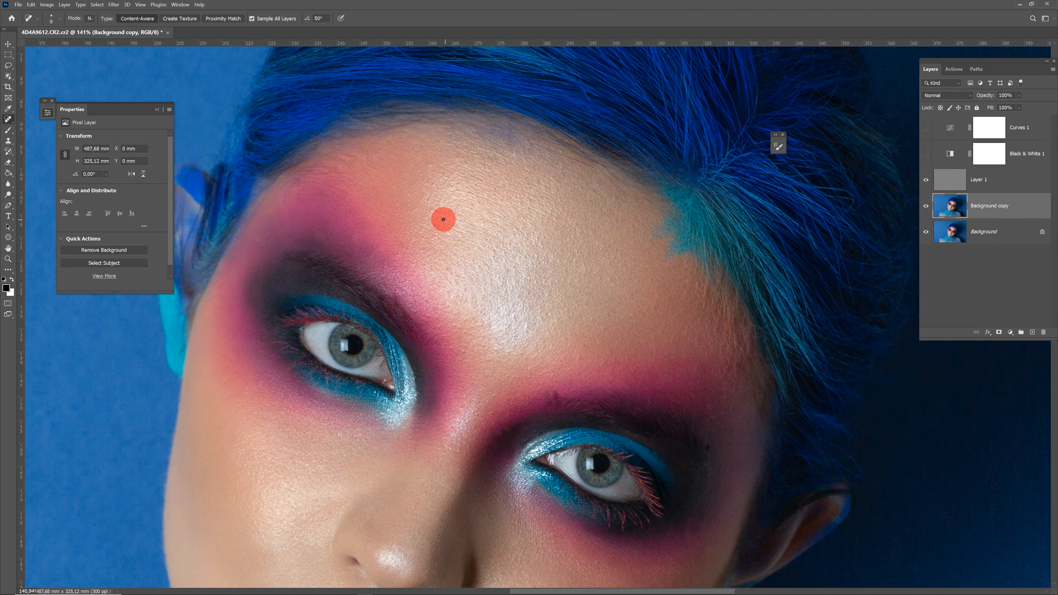
left_click(528, 369)
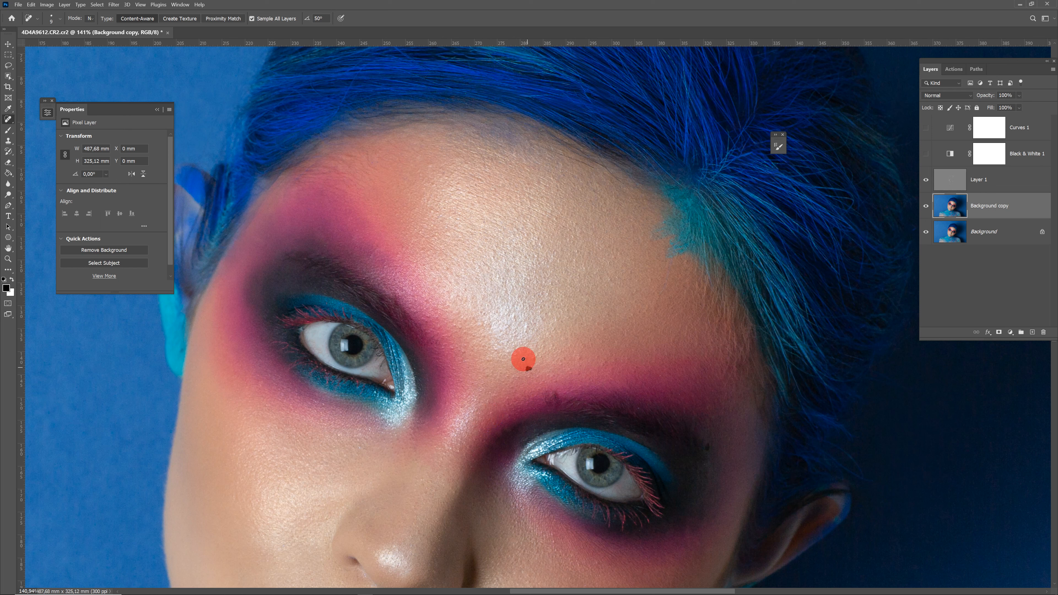
left_click(708, 406)
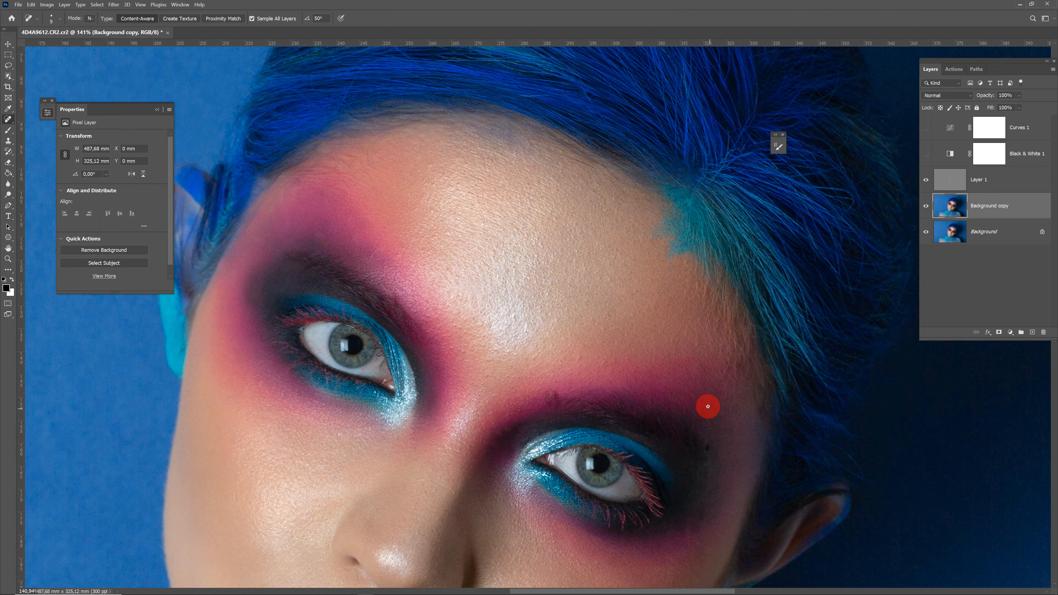
left_click(564, 461)
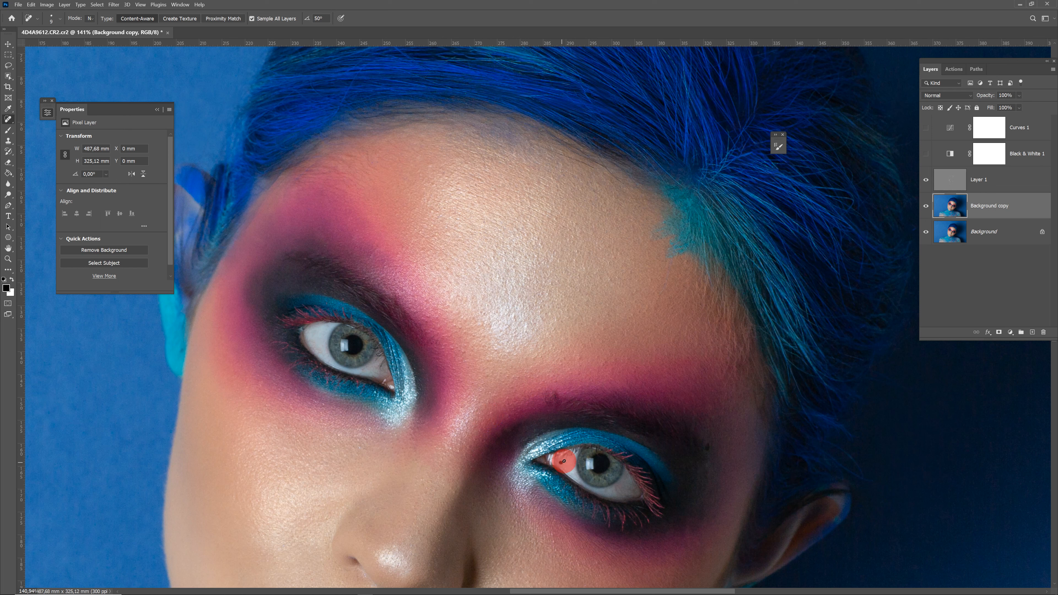
left_click(474, 440)
left_click(311, 334)
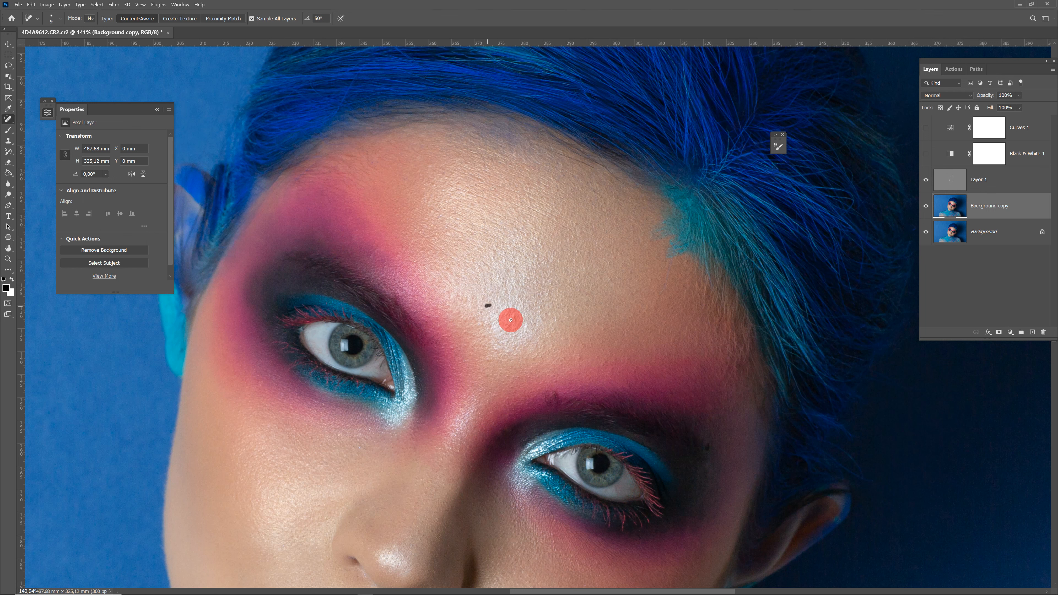
key("z")
key("ctrl+0")
left_click_drag(655, 283, 668, 283)
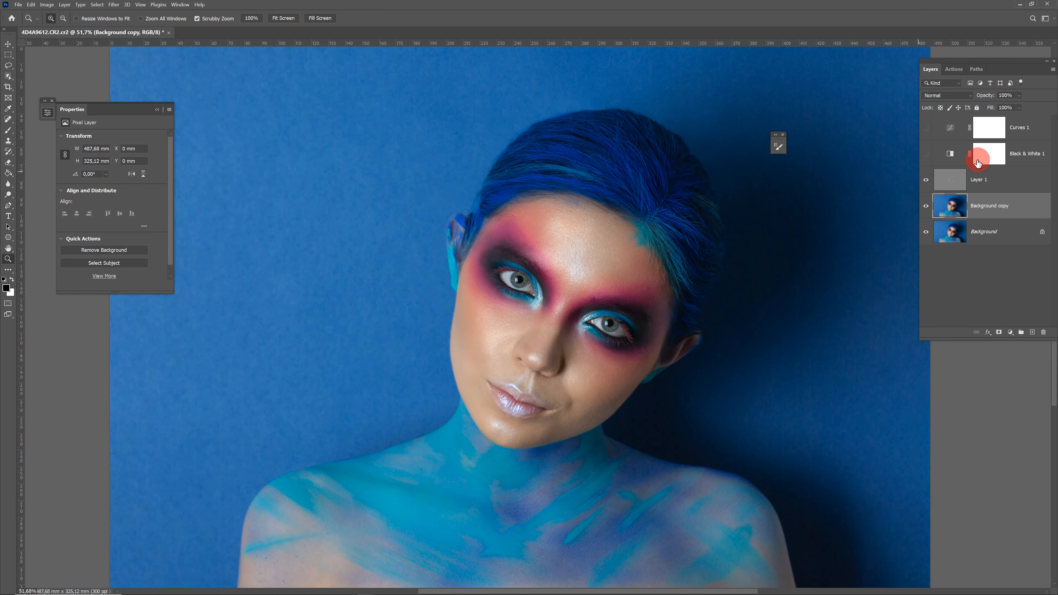
Add a black-to-white Gradient Map adjustment above Layer 1 as a monochrome check layer
left_click(976, 181)
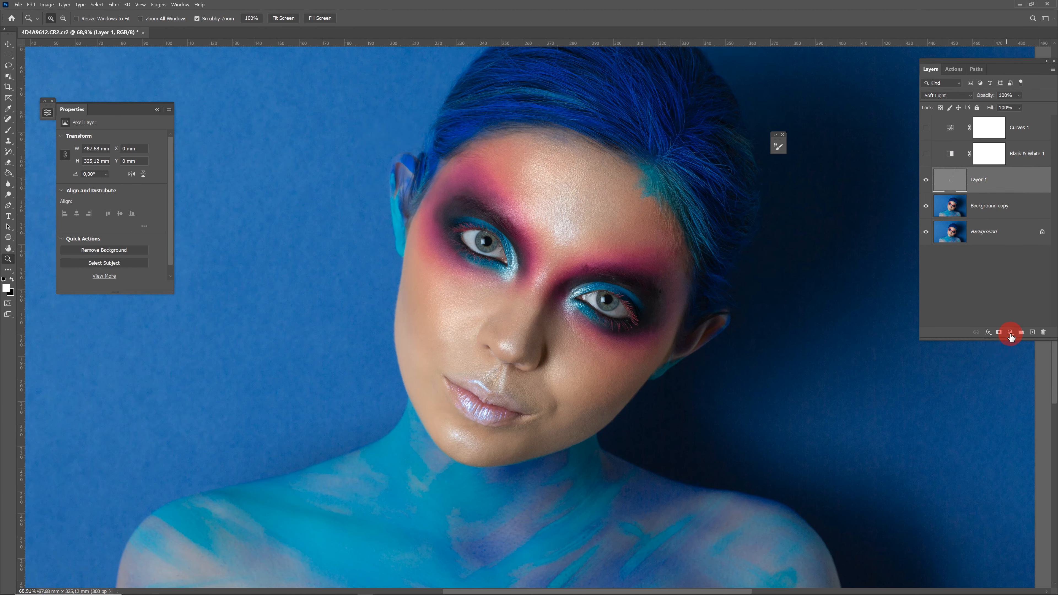
left_click(1010, 333)
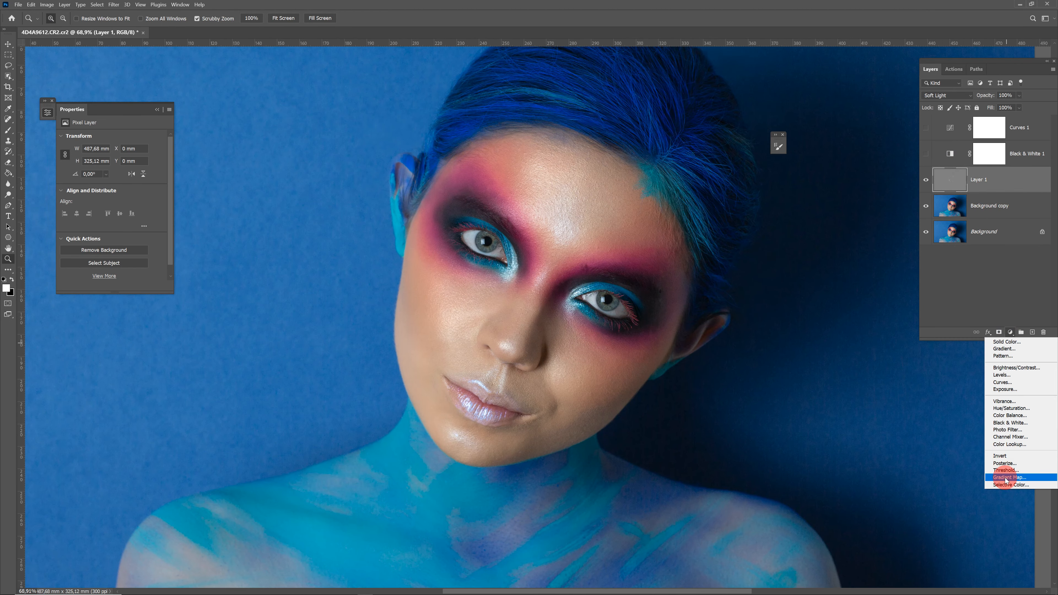
left_click(1005, 477)
left_click(138, 139)
left_click(456, 159)
left_click(597, 140)
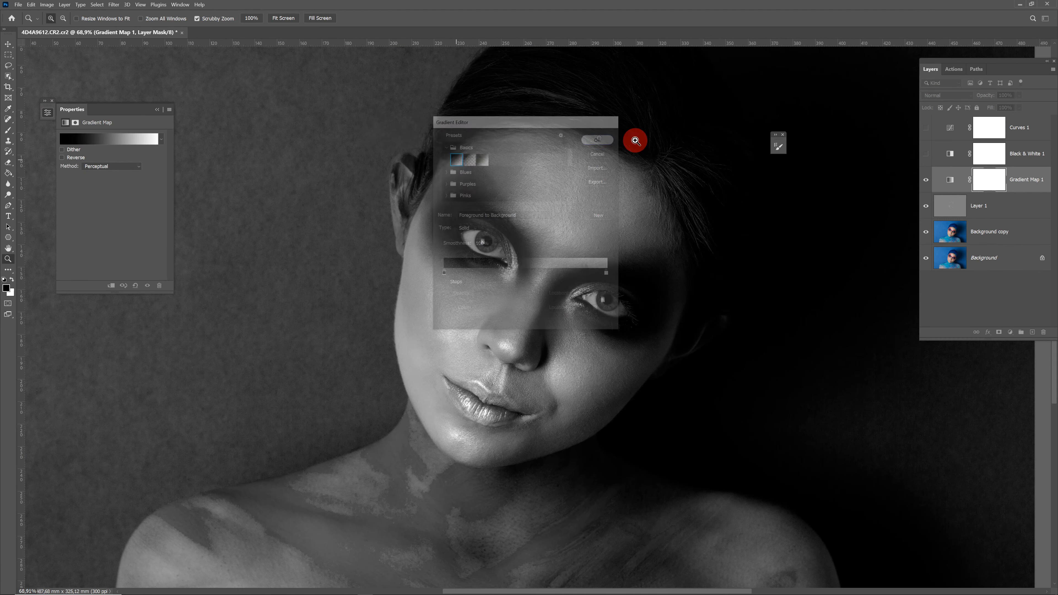
left_click(942, 95)
left_click(926, 104)
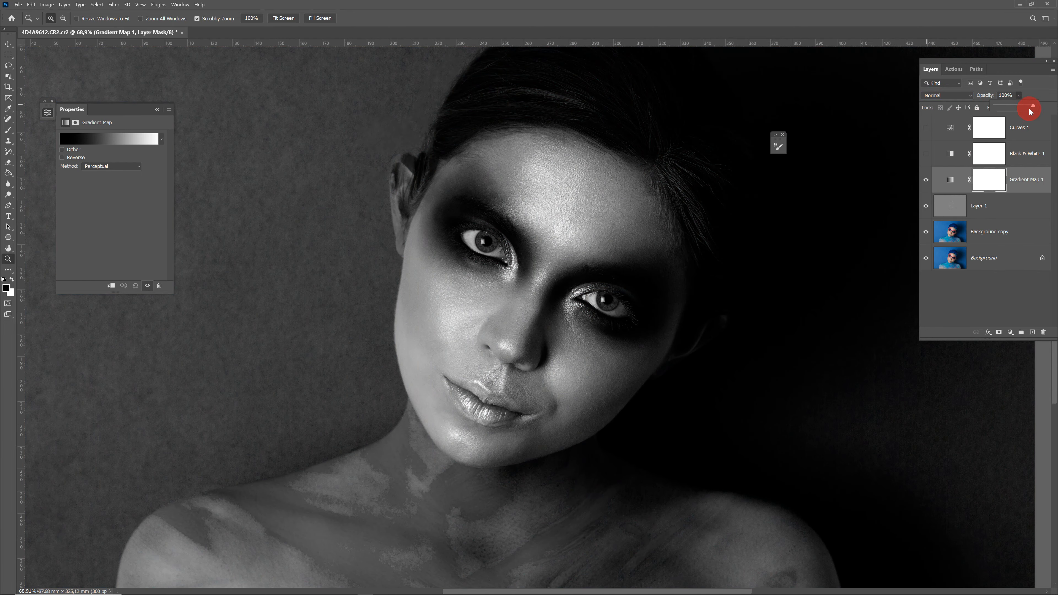
Show the Curves 1 check layer and pull its curve down strongly so only the brightest skin highlights remain
left_click(950, 127)
left_click(928, 134)
left_click_drag(119, 177, 139, 194)
scroll(529, 298, "down", 3)
Add a second gray Soft Light layer above Layer 1 and dodge and burn the lit cheek with the Brush at 1% flow
left_click(982, 212)
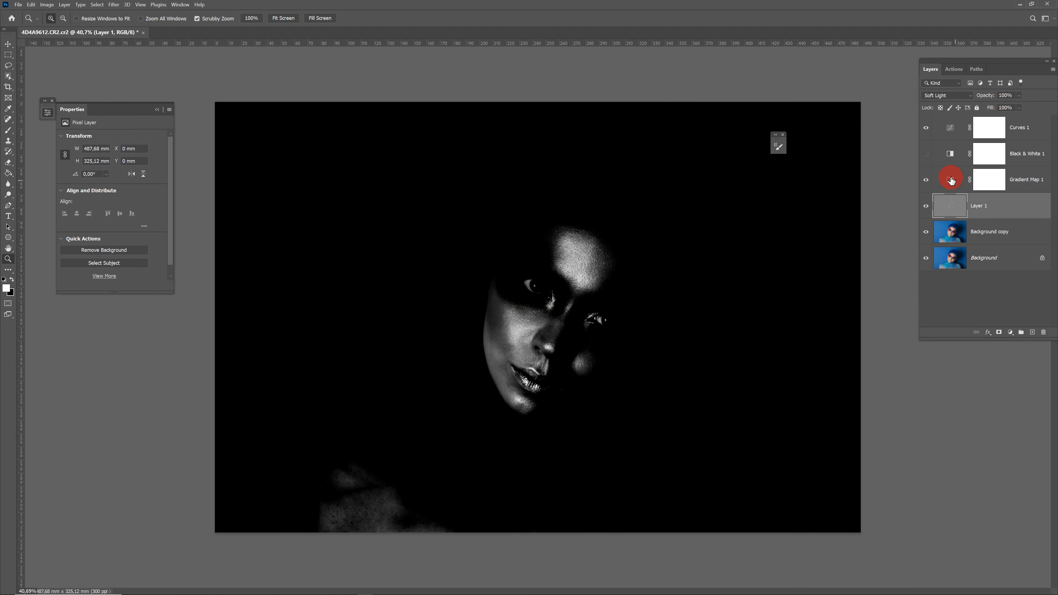
key("ctrl+j")
key("b")
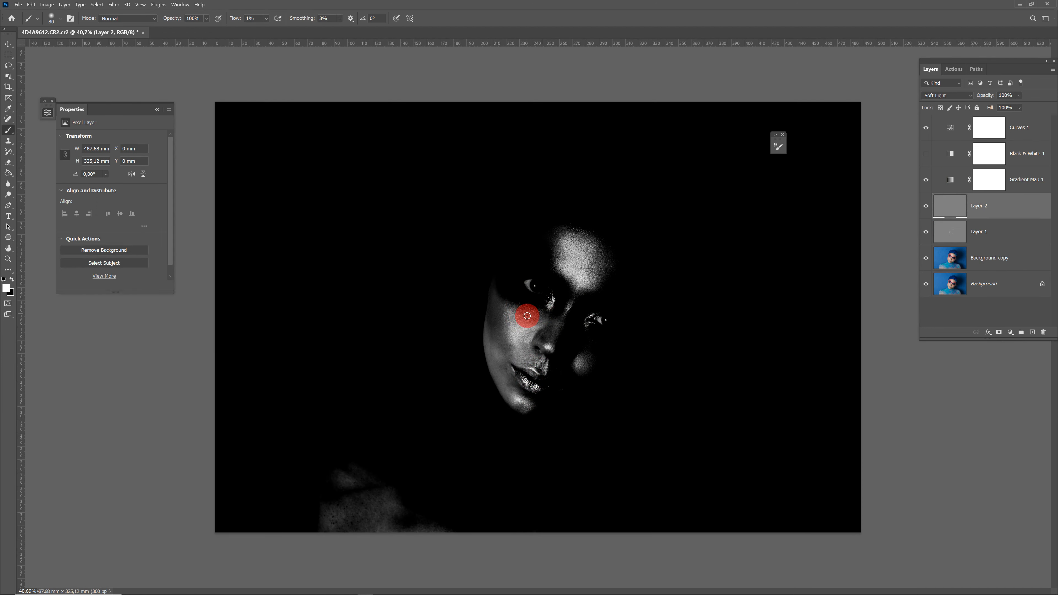
key("bracketleft")
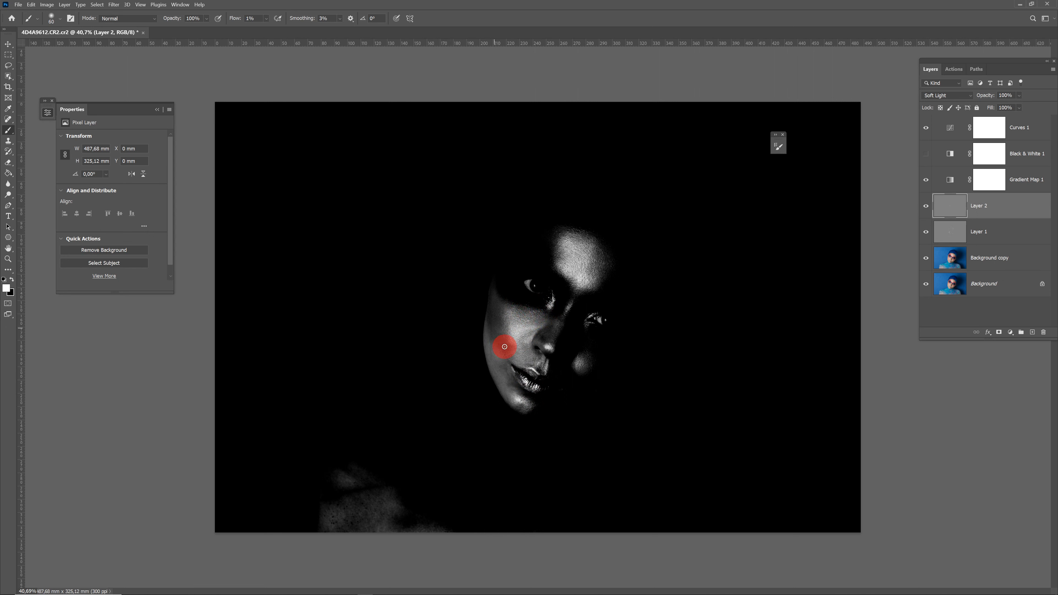
mouse_move(526, 347)
left_mouse_down()
mouse_move(516, 386)
mouse_move(490, 336)
left_mouse_up()
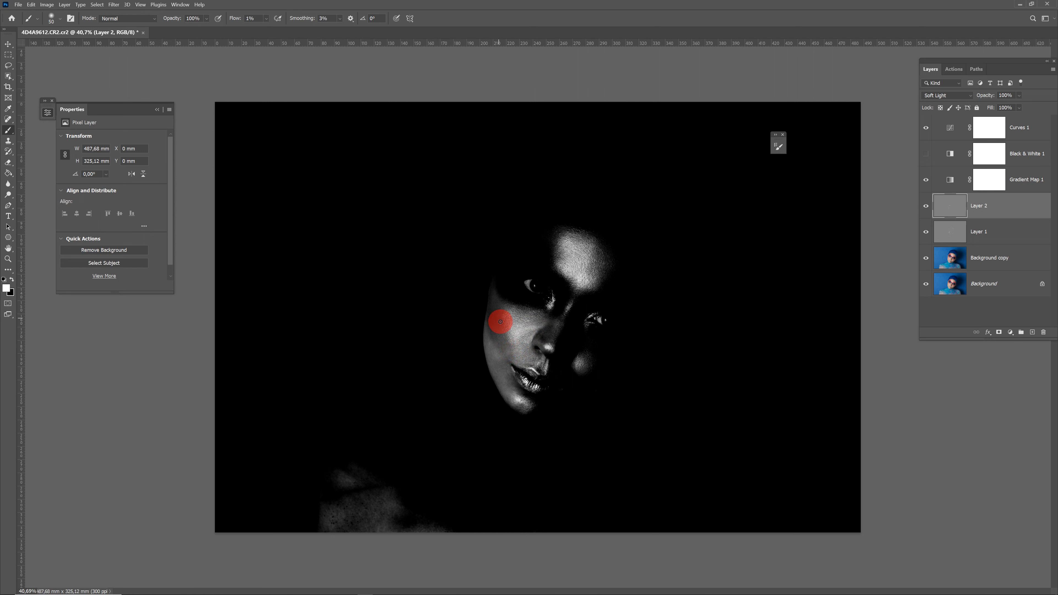
key("x")
mouse_move(518, 316)
left_mouse_down()
mouse_move(592, 268)
mouse_move(574, 246)
mouse_move(578, 234)
mouse_move(571, 272)
mouse_move(601, 269)
mouse_move(588, 365)
mouse_move(511, 317)
left_mouse_up()
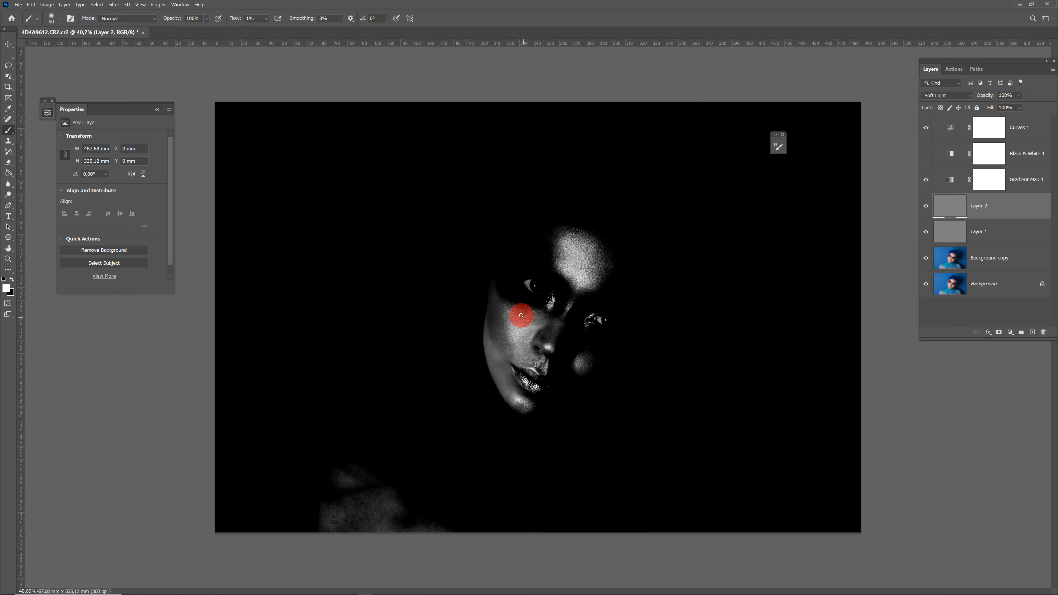
Reshape the Curves 1 curve to a milder darkening that brings the face and shoulders back into view
left_click(950, 128)
left_click_drag(151, 193, 123, 213)
left_click_drag(131, 206, 141, 185)
mouse_move(112, 220)
left_mouse_down()
mouse_move(137, 180)
mouse_move(111, 213)
left_mouse_up()
Dodge the shadow-side cheek on Layer 2 with a white brush at 1% flow
left_click(958, 206)
key("x")
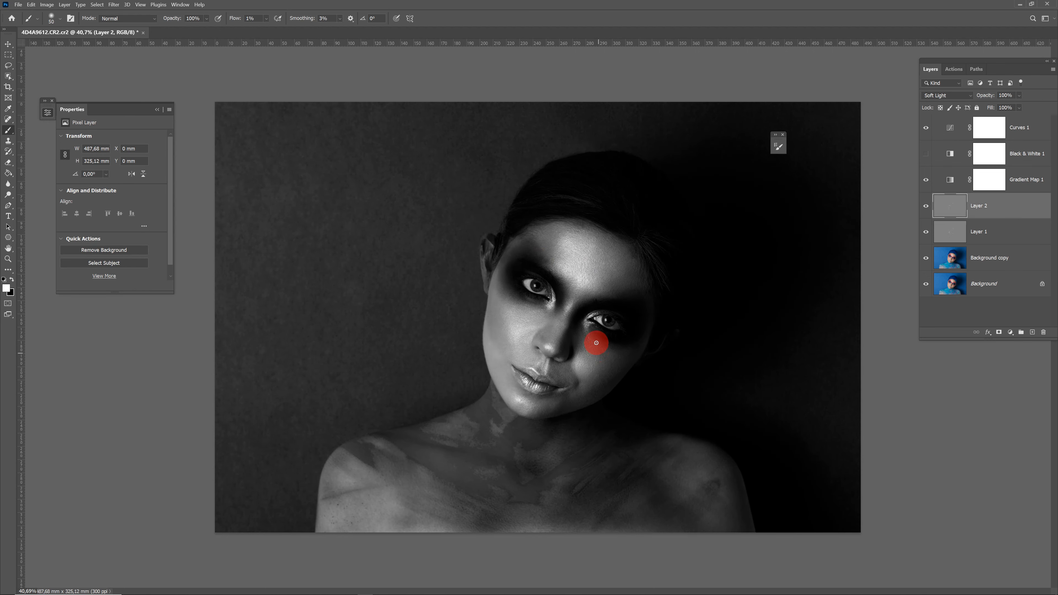
left_click_drag(584, 392, 581, 353)
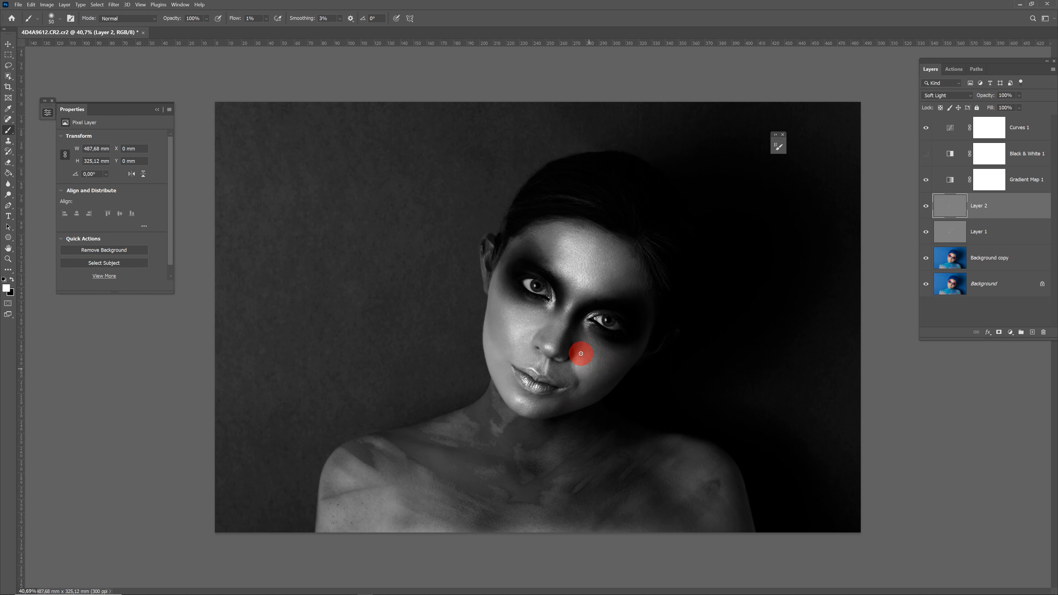
Check the portrait in colour, then dodge the forehead and lit cheek on Layer 2 with a 25 px white brush
left_click_drag(926, 128, 925, 179)
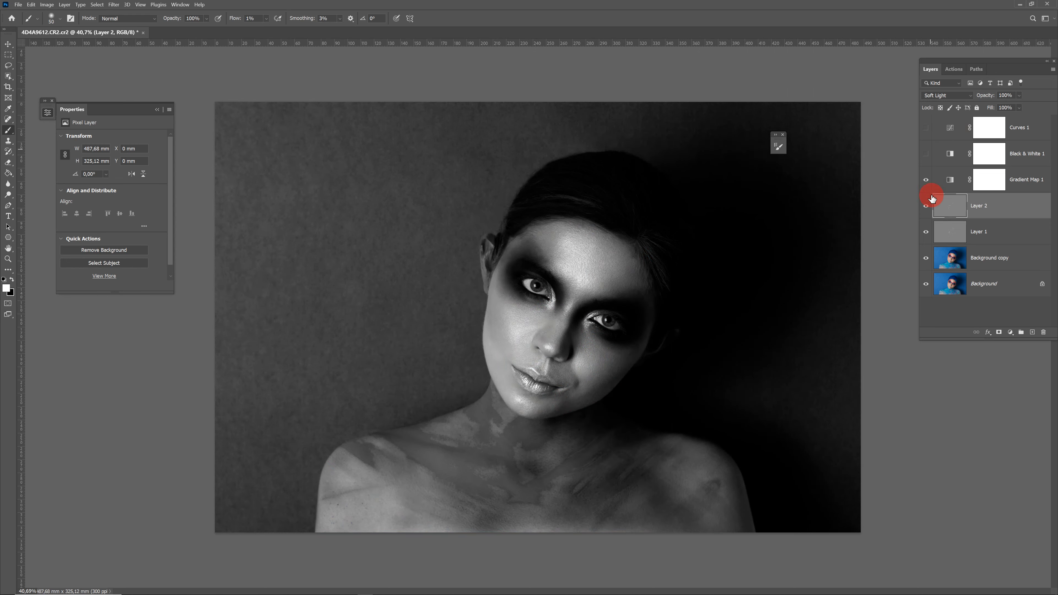
key("z")
left_click_drag(613, 366, 689, 383)
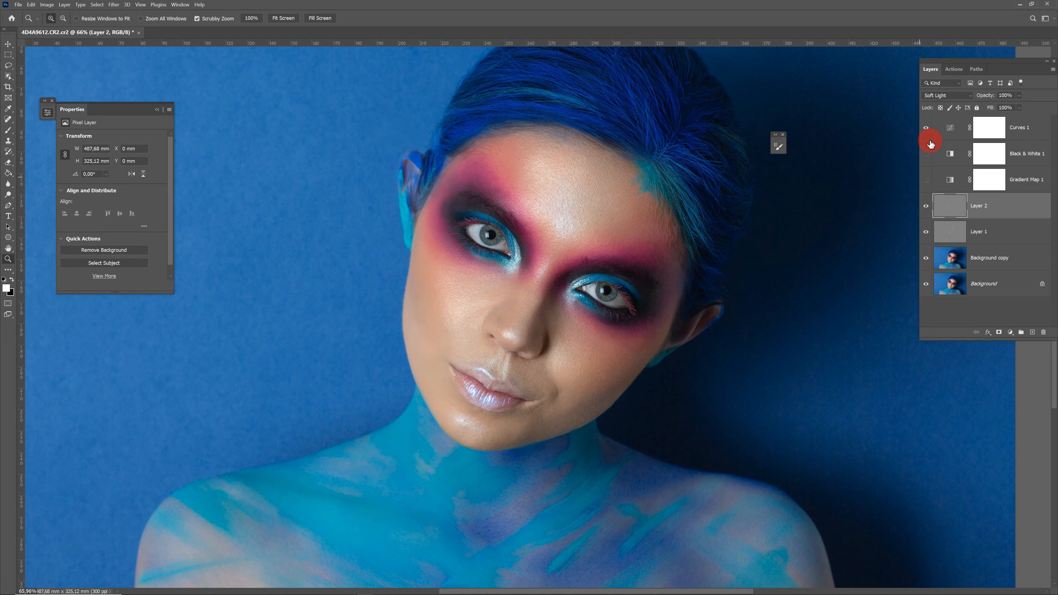
left_click(926, 128)
left_click(926, 179)
key("b")
key("x")
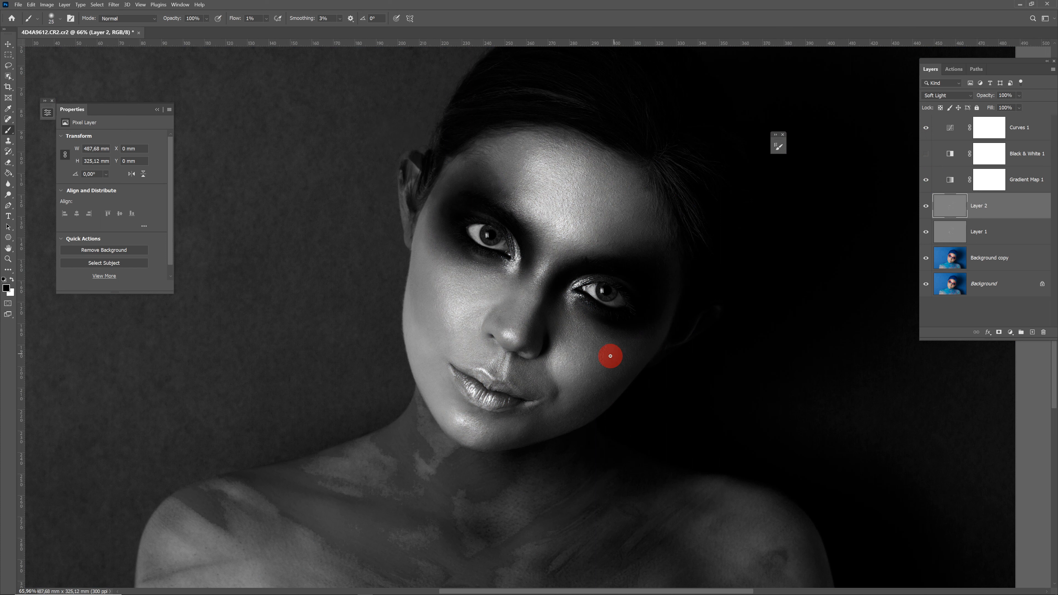
key("x")
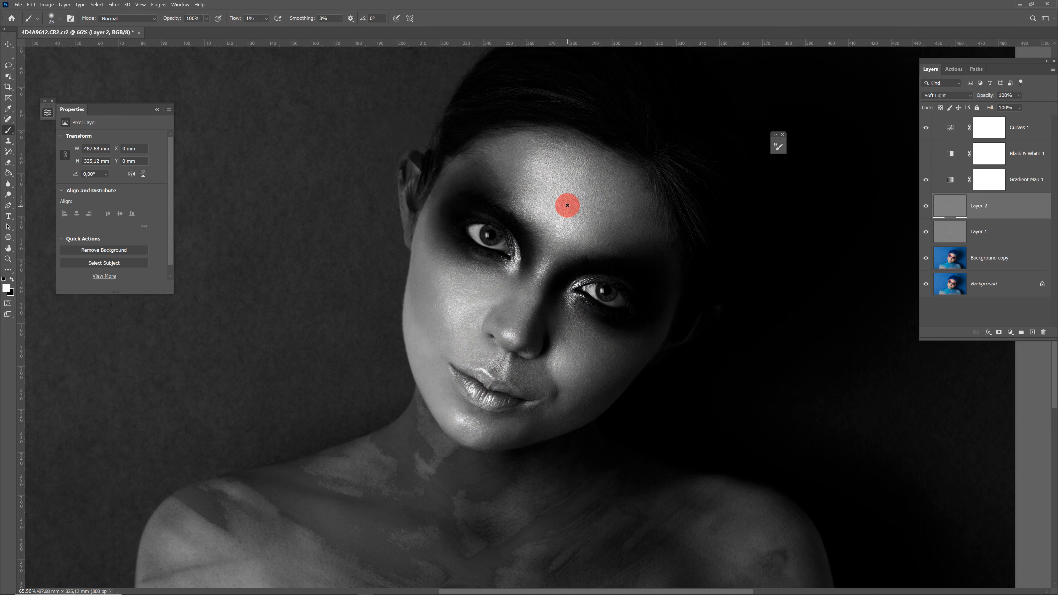
left_click_drag(550, 223, 562, 204)
mouse_move(466, 324)
left_mouse_down()
mouse_move(452, 346)
mouse_move(453, 335)
left_mouse_up()
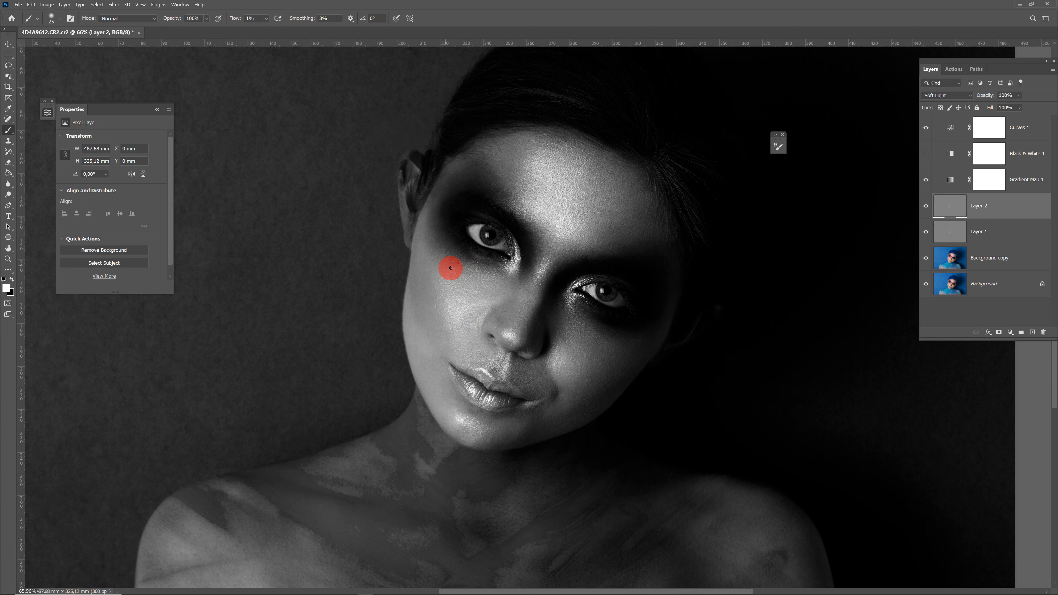
Hide the check layers and compare the retouched portrait with the original Background layer
left_click_drag(926, 128, 926, 181)
key("z")
left_click_drag(700, 374, 651, 374)
left_click(927, 284)
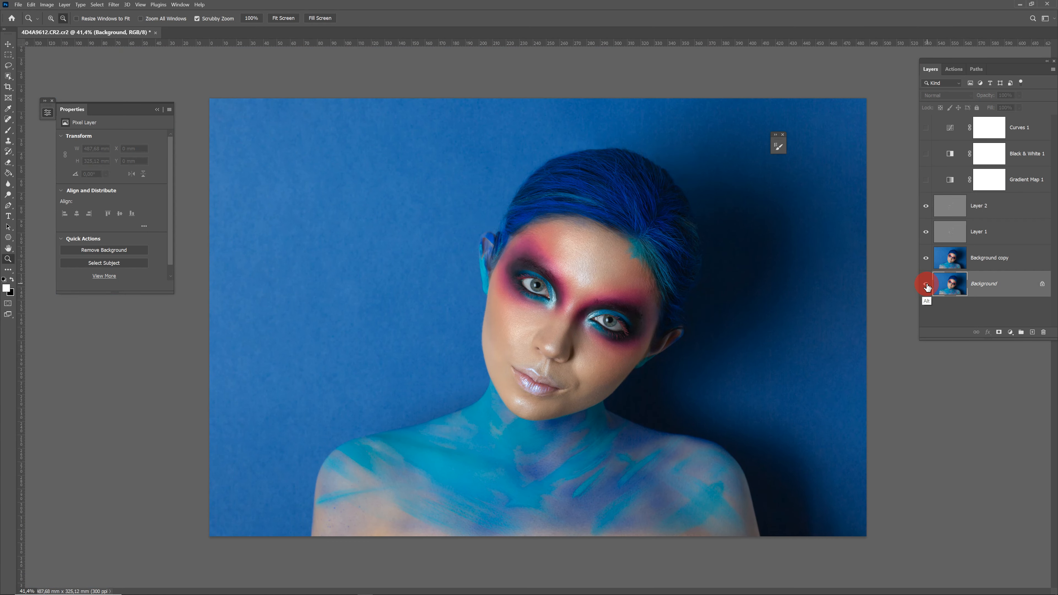
left_click(926, 286, "alt")
left_click_drag(605, 352, 620, 359)
Show Curves 1 and Gradient Map 1 again and dodge the corner of the eye on the lit side on Layer 2
left_click(987, 206)
left_click(926, 127)
left_click(925, 179)
left_click_drag(581, 321, 600, 351)
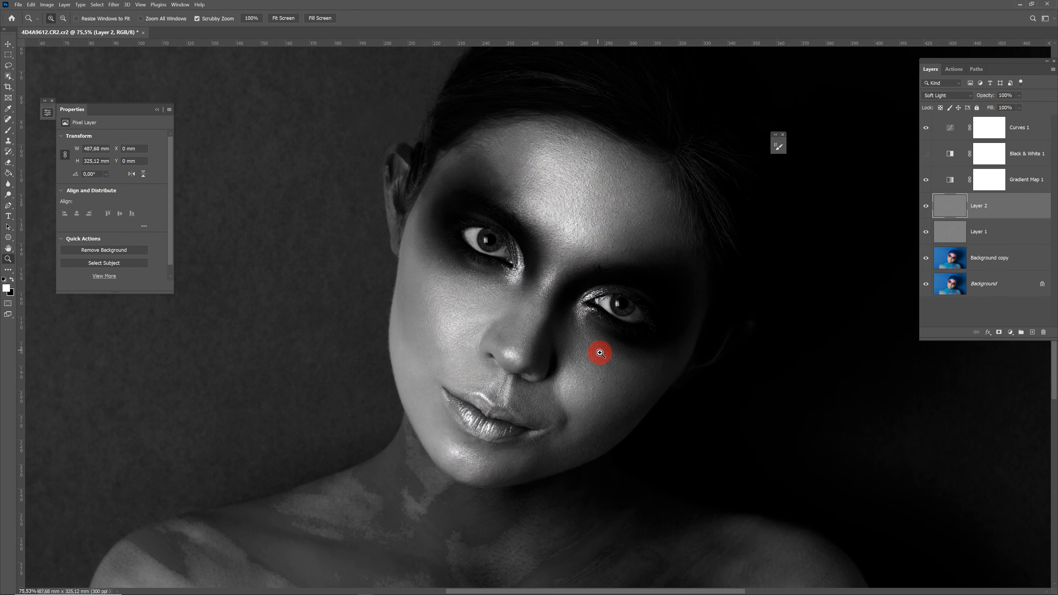
key("b")
left_click(471, 231)
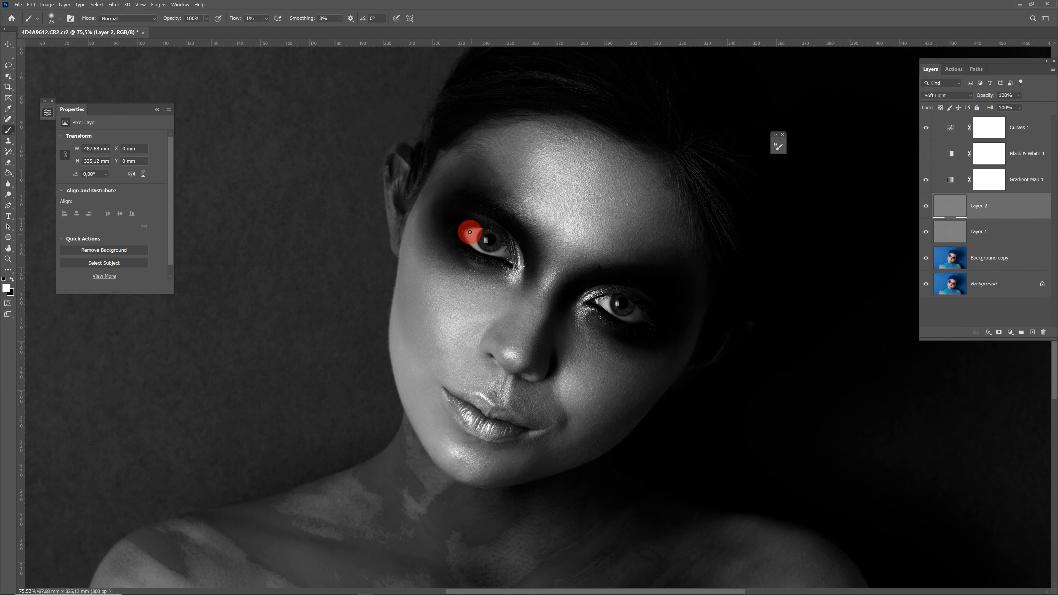
Hide the check layers and dodge and burn both eyes on Layer 2 with a 20 px brush at 2% flow
left_click(932, 130)
left_click(925, 180)
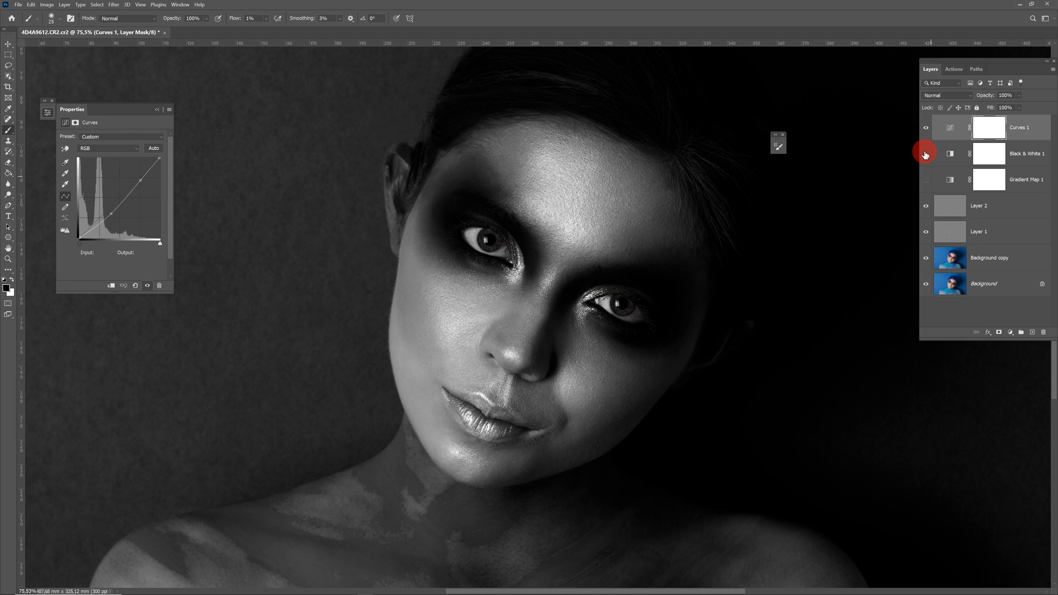
left_click(473, 237)
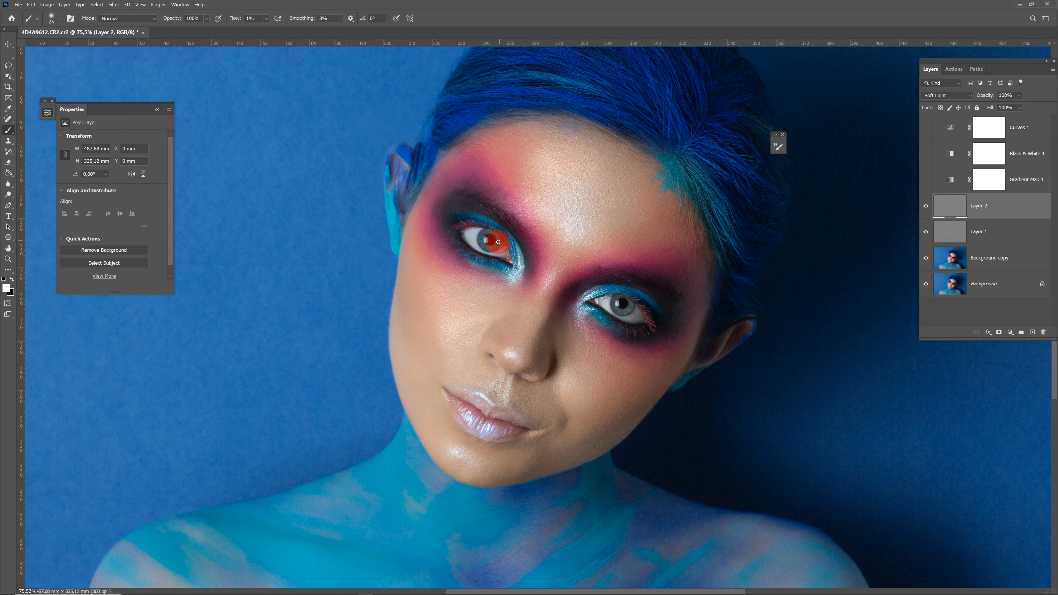
key("Return")
key("[")
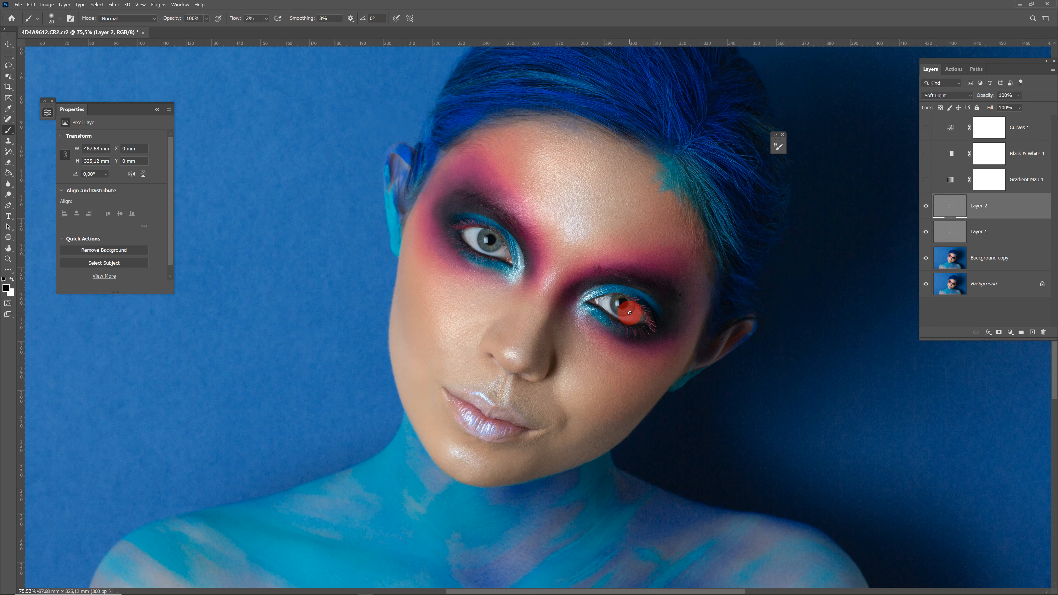
left_click(478, 242)
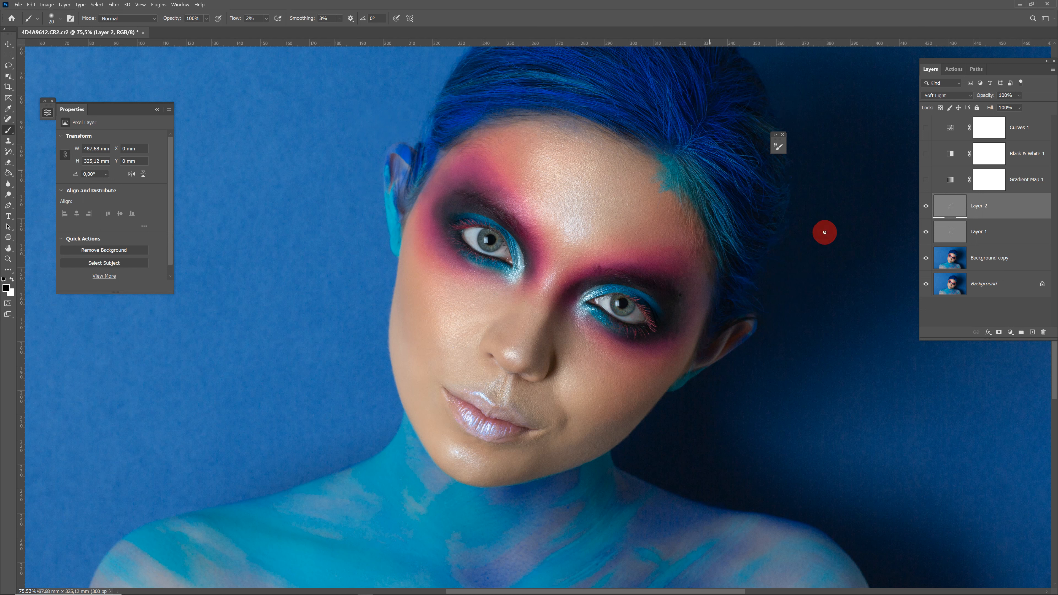
Add a Hue/Saturation adjustment with Reds at Saturation -75 and Lightness -38, and invert its mask to black
left_click(1010, 333)
left_click(1013, 403)
left_click(118, 148)
left_click(104, 157)
left_click_drag(112, 189, 93, 207)
key("ctrl+i")
left_click(152, 161)
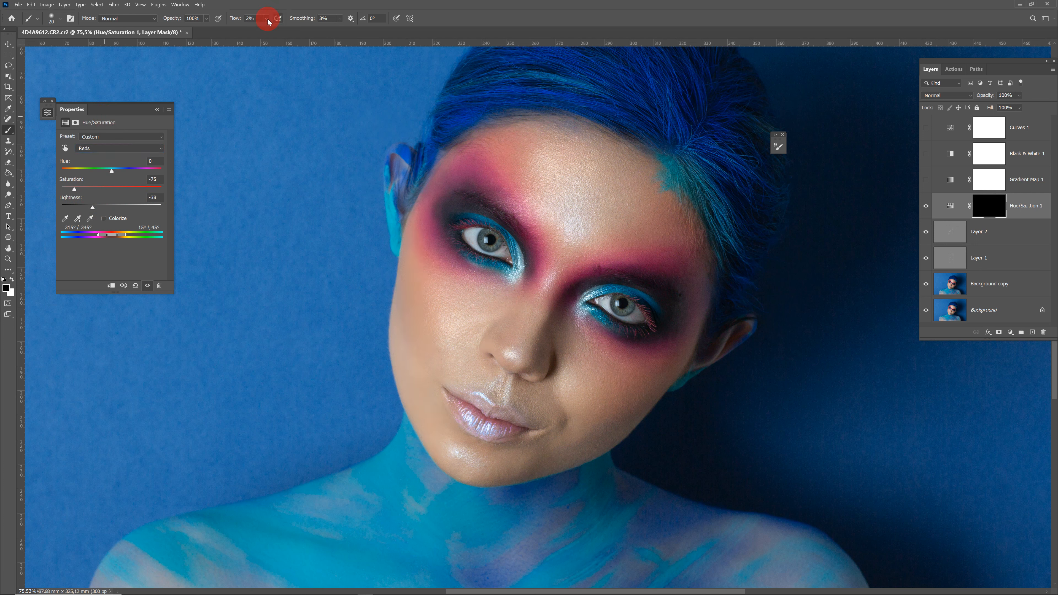
Paint both eyes white on the Hue/Saturation mask at 100% flow and set the Magentas Saturation to -70
left_click(16, 277)
left_click(476, 242)
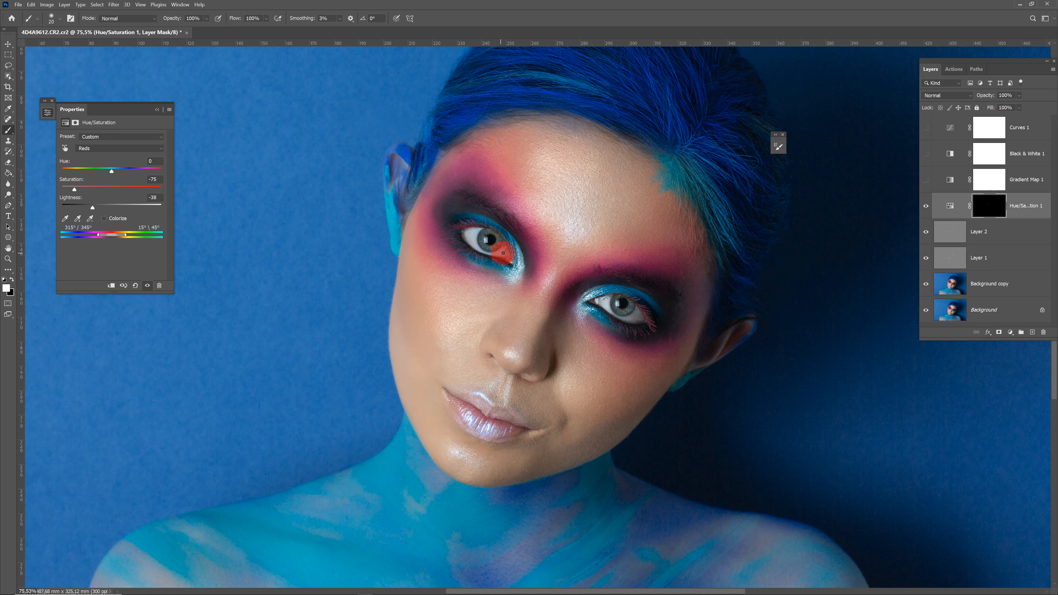
mouse_move(610, 347)
left_mouse_down()
mouse_move(607, 303)
mouse_move(633, 323)
left_mouse_up()
left_click(96, 148)
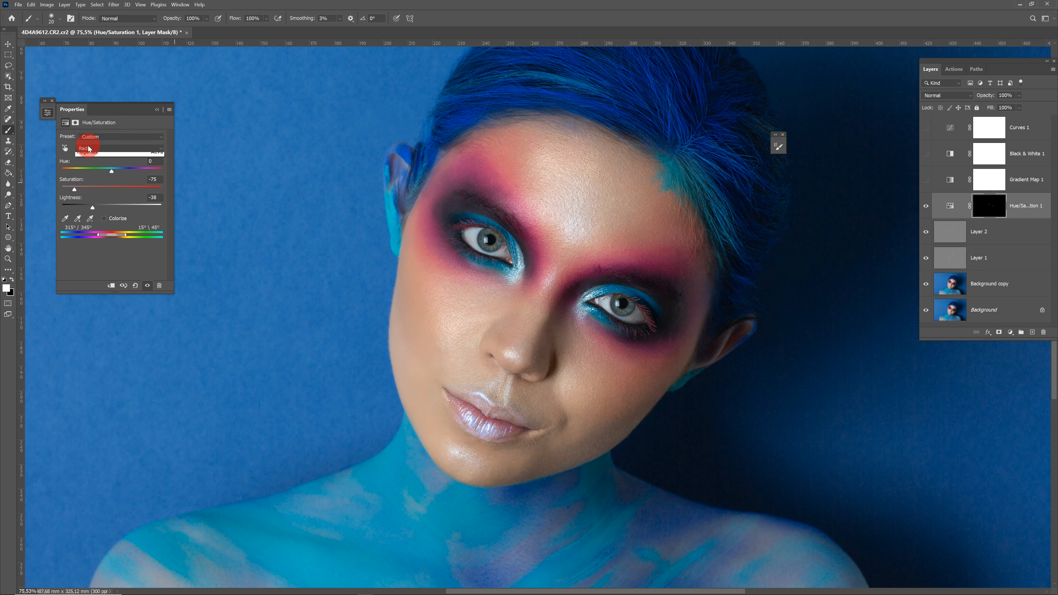
left_click(96, 205)
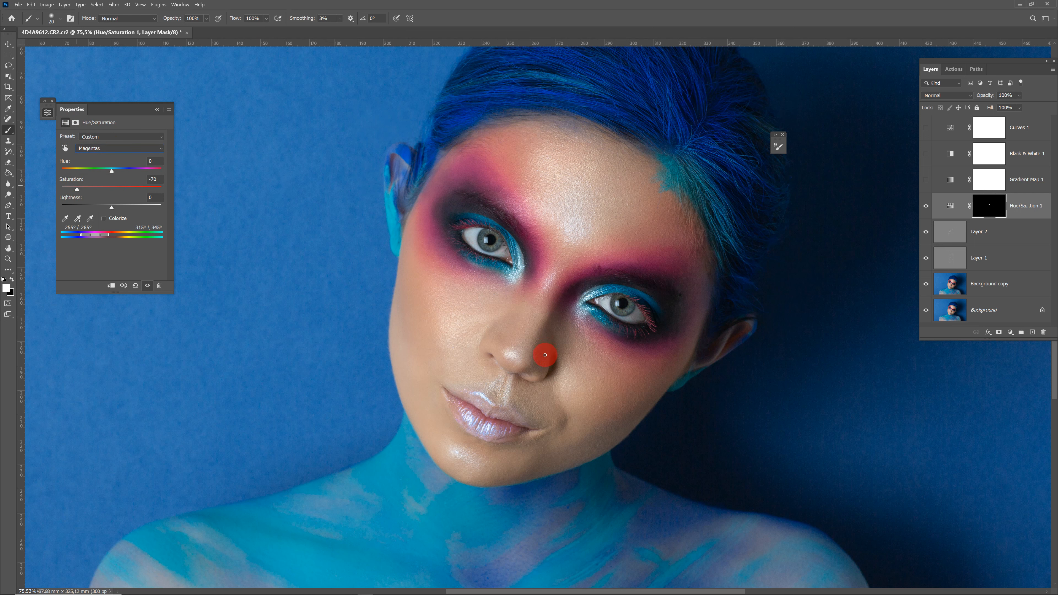
Add a second Gradient Map adjustment above the Hue/Saturation layer using the third Basics gradient preset
key("z")
key("ctrl+0")
left_click(1010, 332)
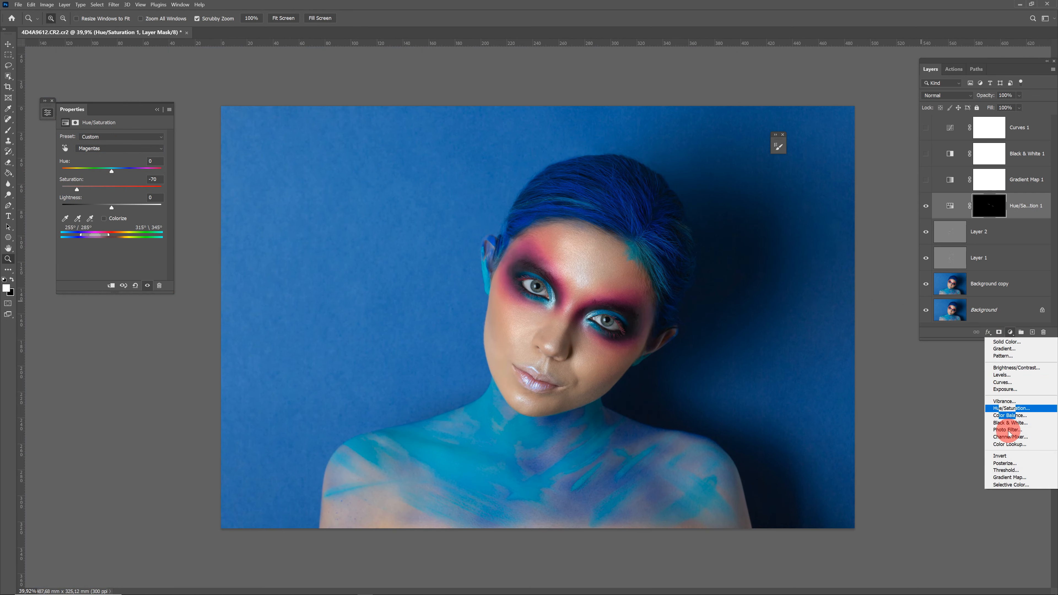
left_click(1004, 479)
left_click(109, 138)
left_click(443, 146)
left_click(484, 159)
left_click(599, 137)
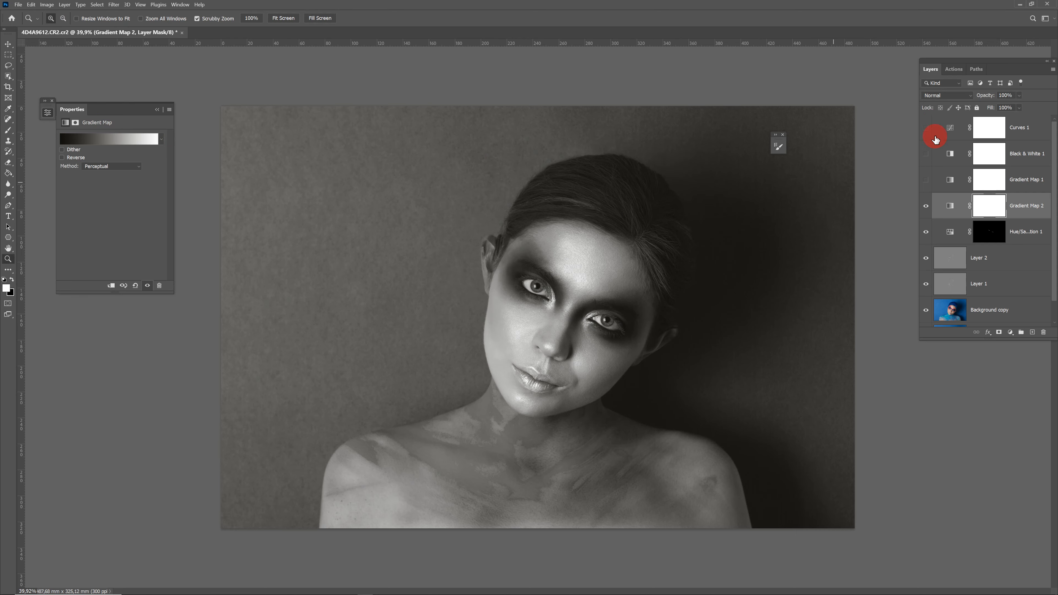
Set the Gradient Map 2 layer to Soft Light blending at 8% opacity
left_click(946, 95)
left_click(946, 207)
left_click_drag(996, 109, 1003, 105)
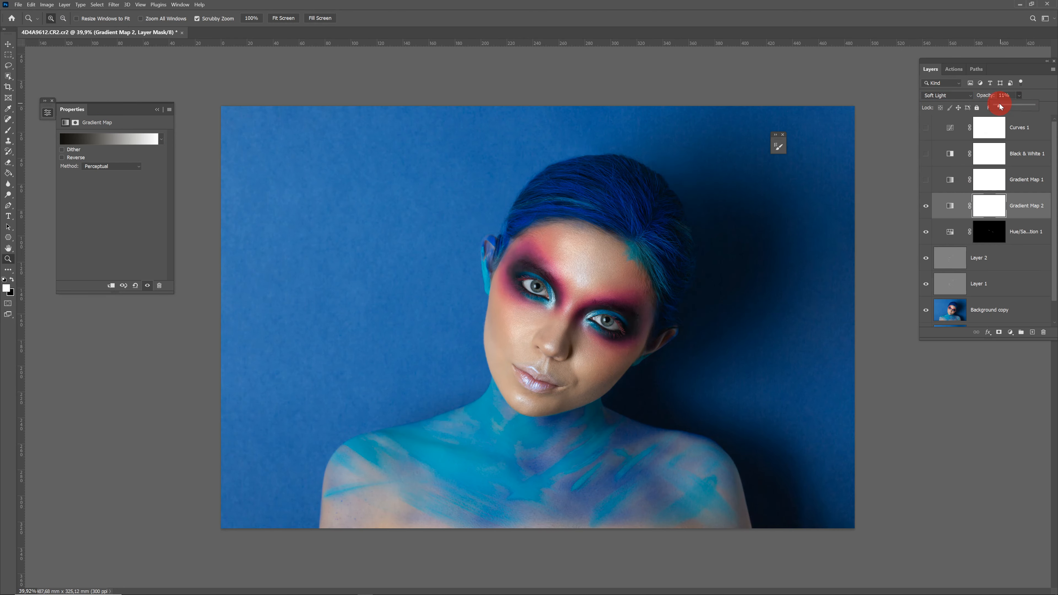
Add a Vibrance adjustment with Saturation -7 and set its blend mode to Color
left_click(1010, 332)
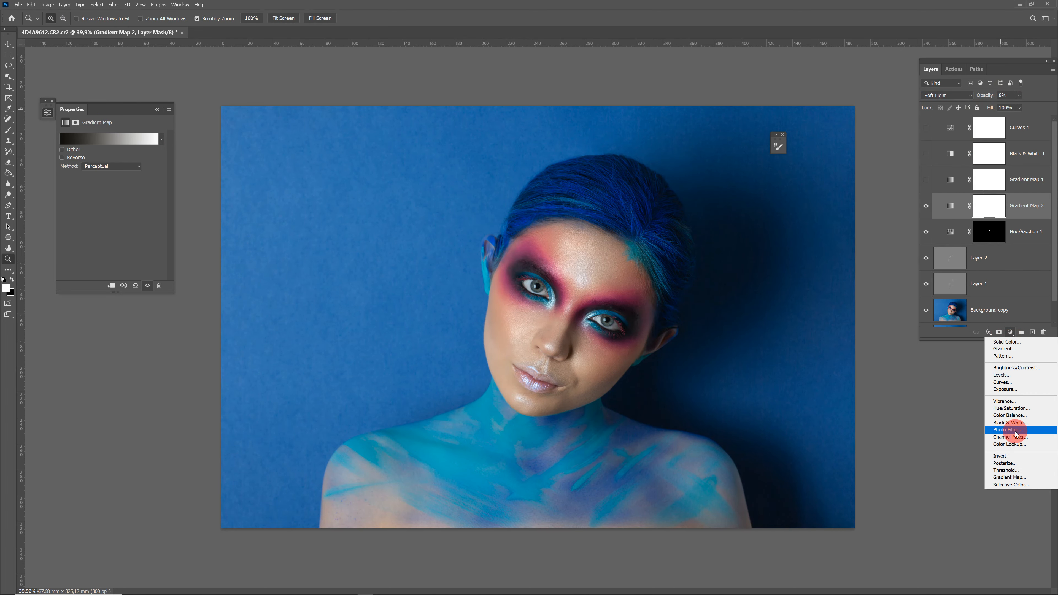
left_click(1008, 407)
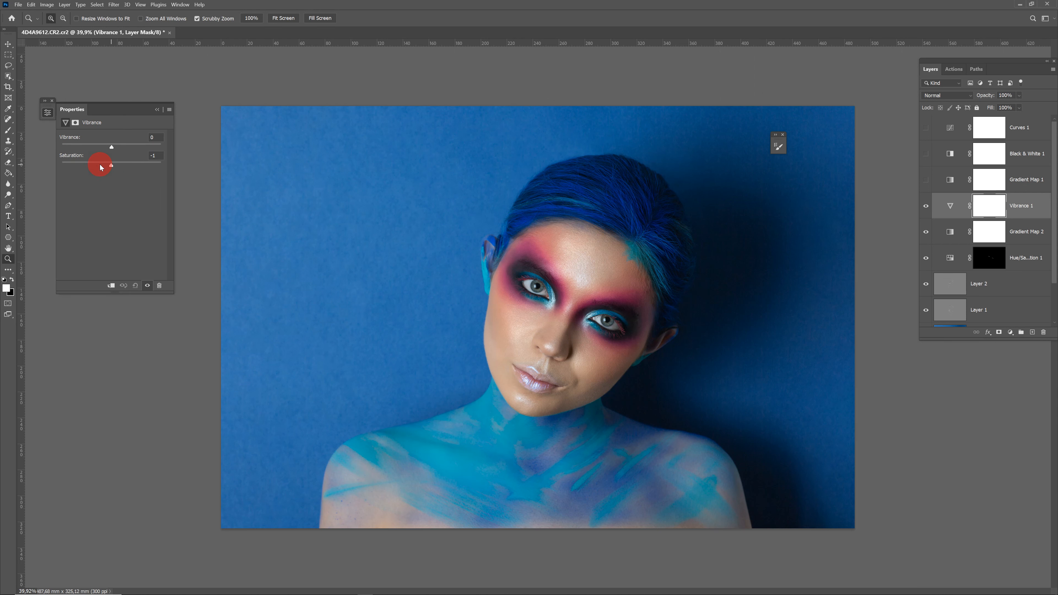
left_click(100, 168)
left_click(946, 95)
left_click(956, 313)
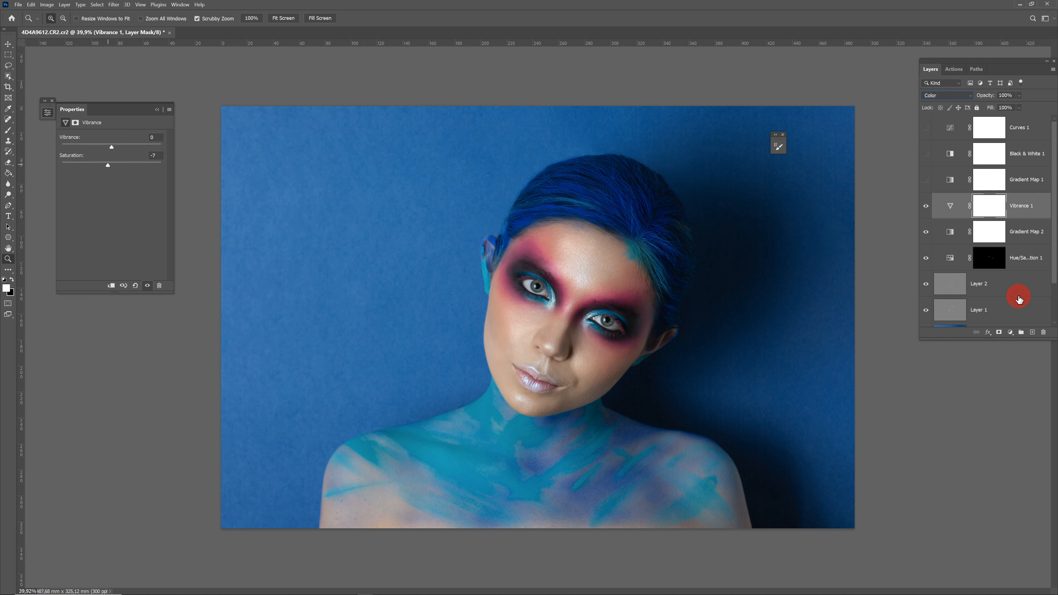
Add a Selective Color adjustment above the Vibrance layer and set the Yellow value of the Blacks to -2
left_click(1012, 334)
left_click(1004, 488)
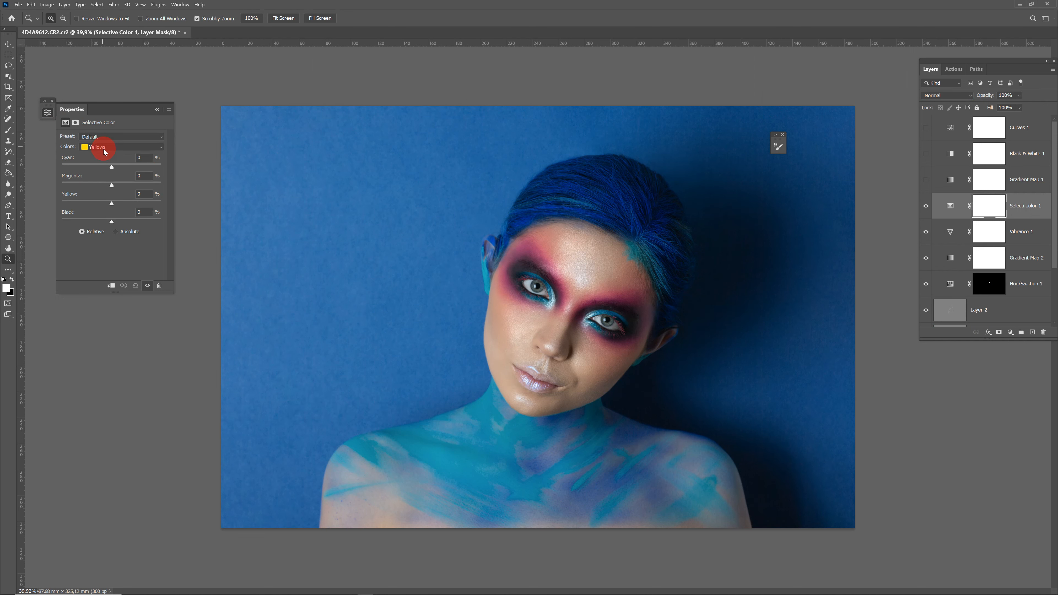
left_click(121, 146)
left_click(111, 205)
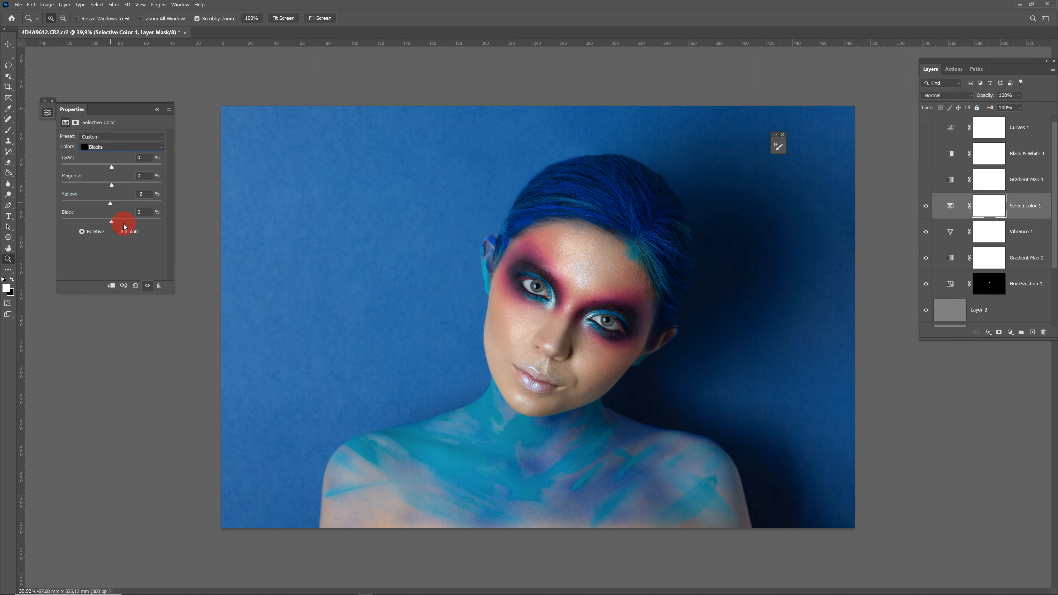
left_click_drag(111, 221, 112, 221)
Go through the Whites and Neutrals of the Selective Color adjustment and fine-tune the Neutrals' colour balance
left_click(104, 147)
left_click(111, 195)
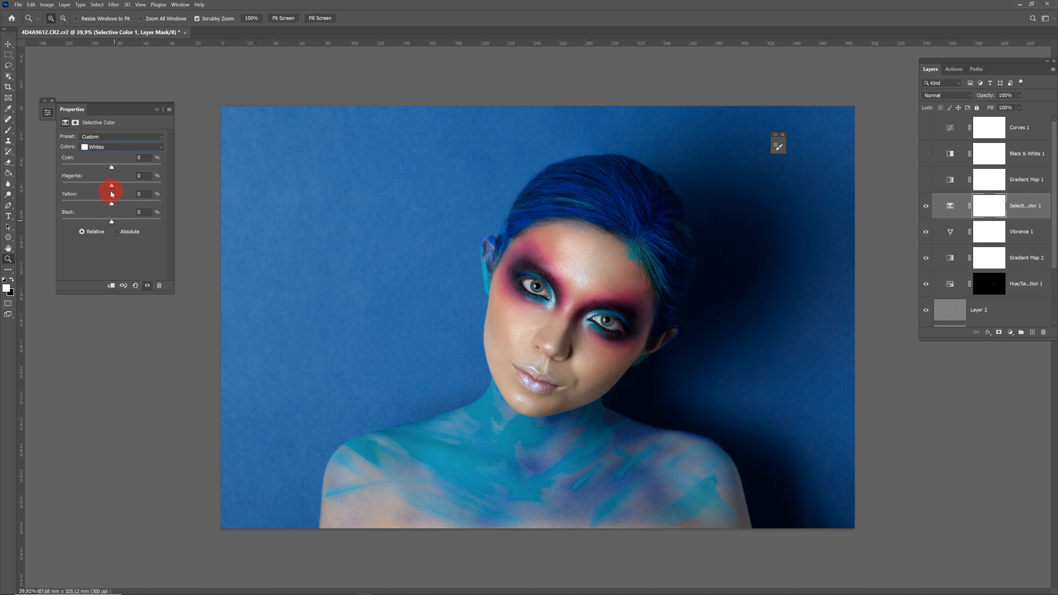
left_click(121, 147)
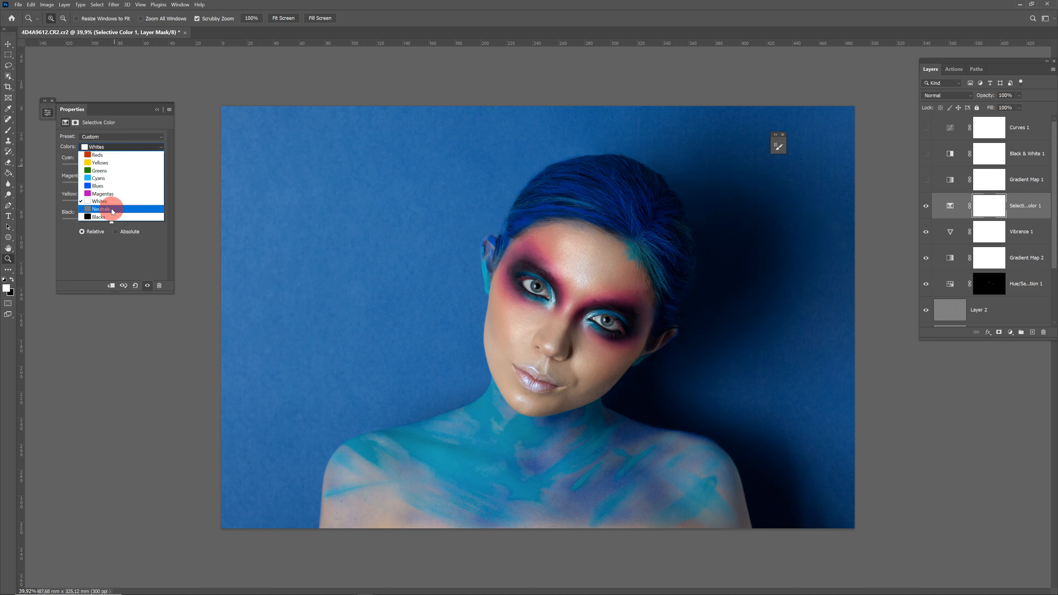
left_click(111, 200)
left_click_drag(111, 203, 109, 169)
In the Selective Color adjustment, set Reds to Cyan -1 and Yellow +3, and set the Yellow value of the Yellows to -2
left_click(104, 147)
left_click(106, 151)
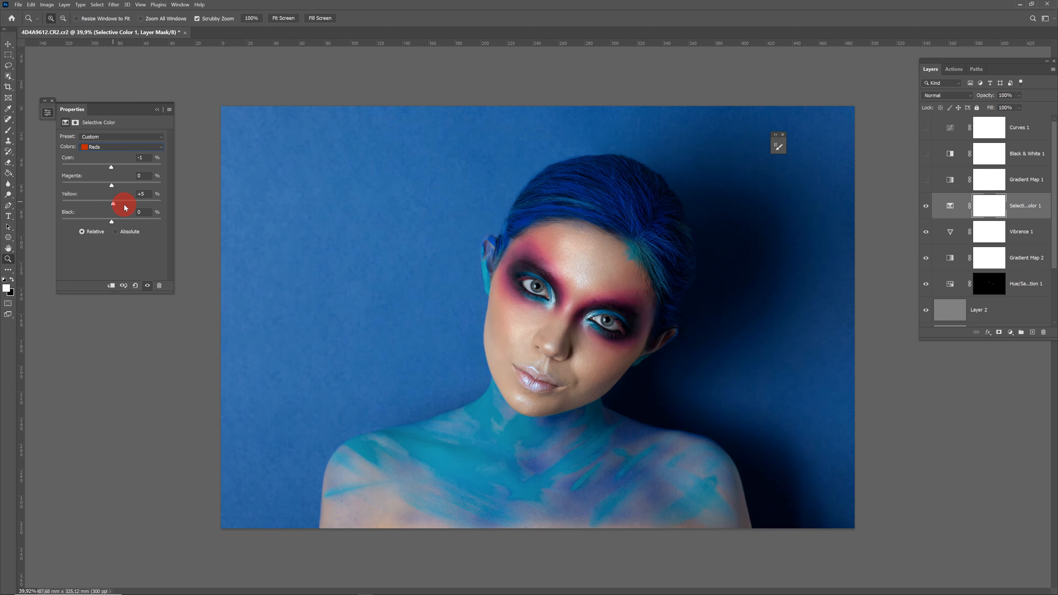
left_click(121, 146)
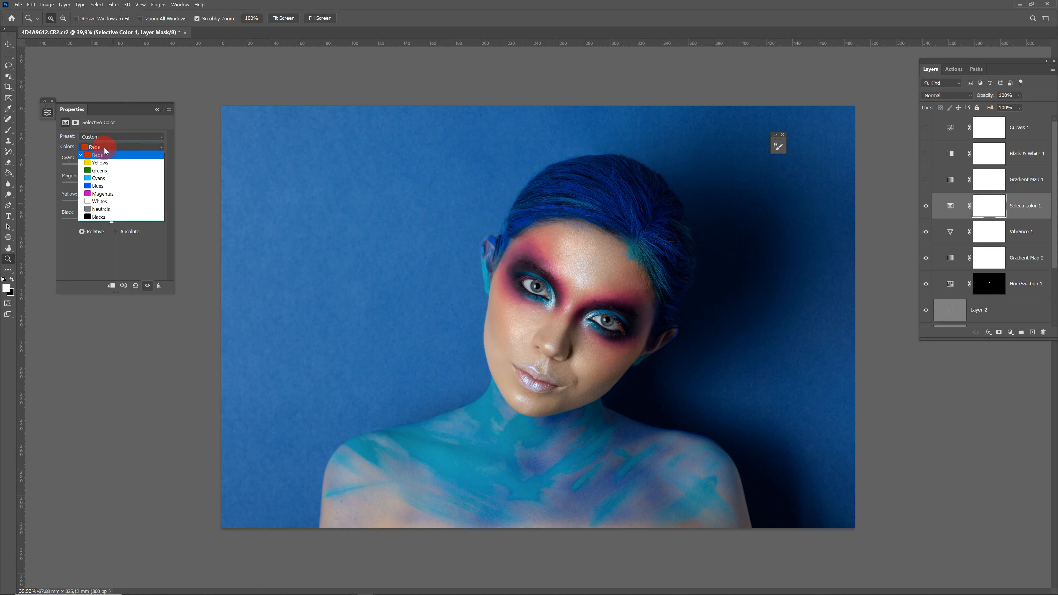
left_click(106, 161)
left_click(116, 204)
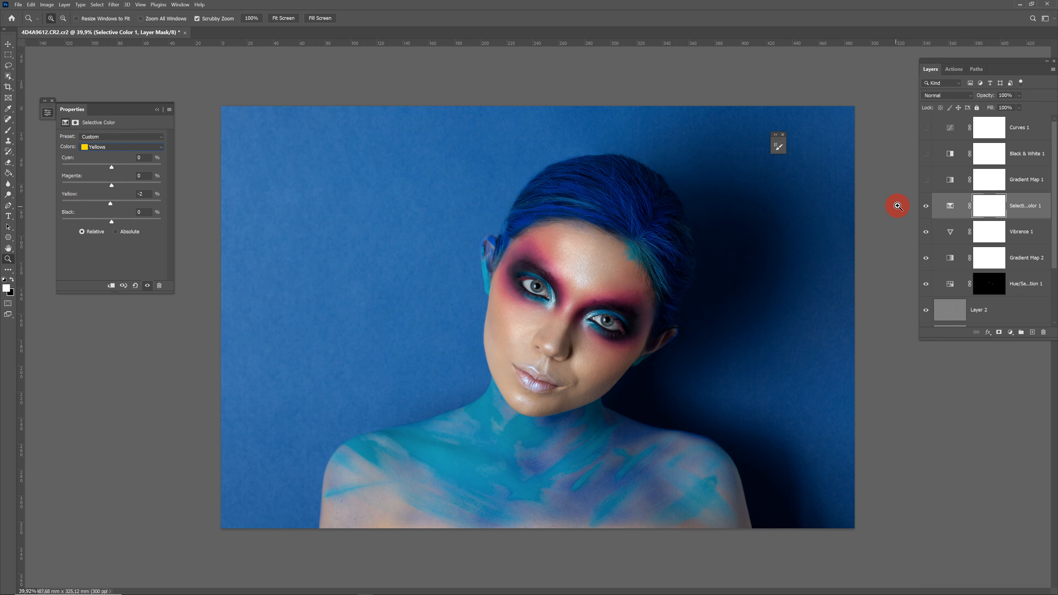
Show the Gradient Map 1 and Curves 1 helper layers and add a Soft Light layer filled with 50% gray above the Selective Color layer
left_click(926, 179)
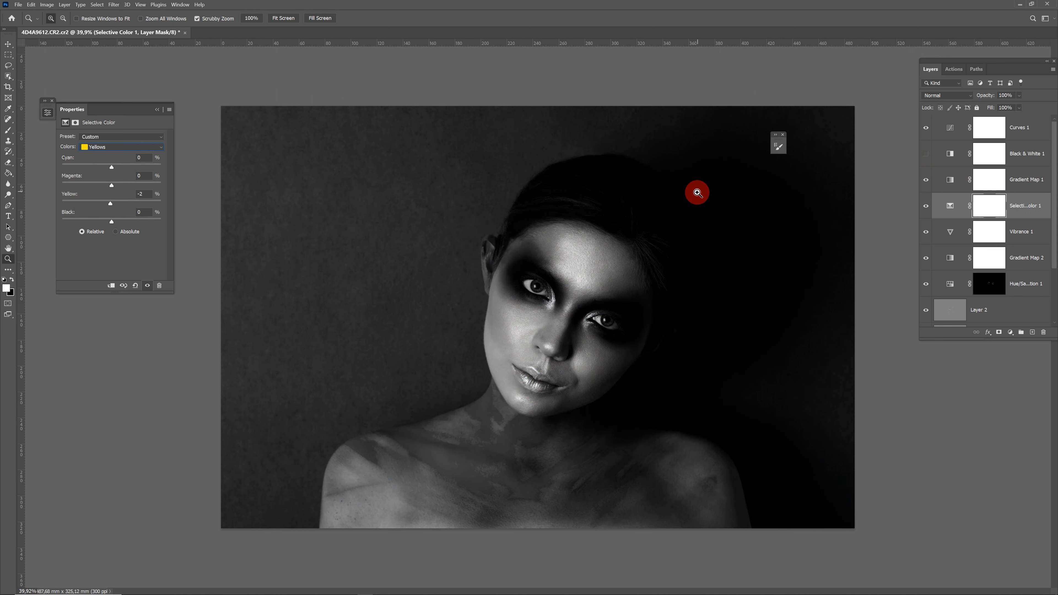
left_click(1023, 207)
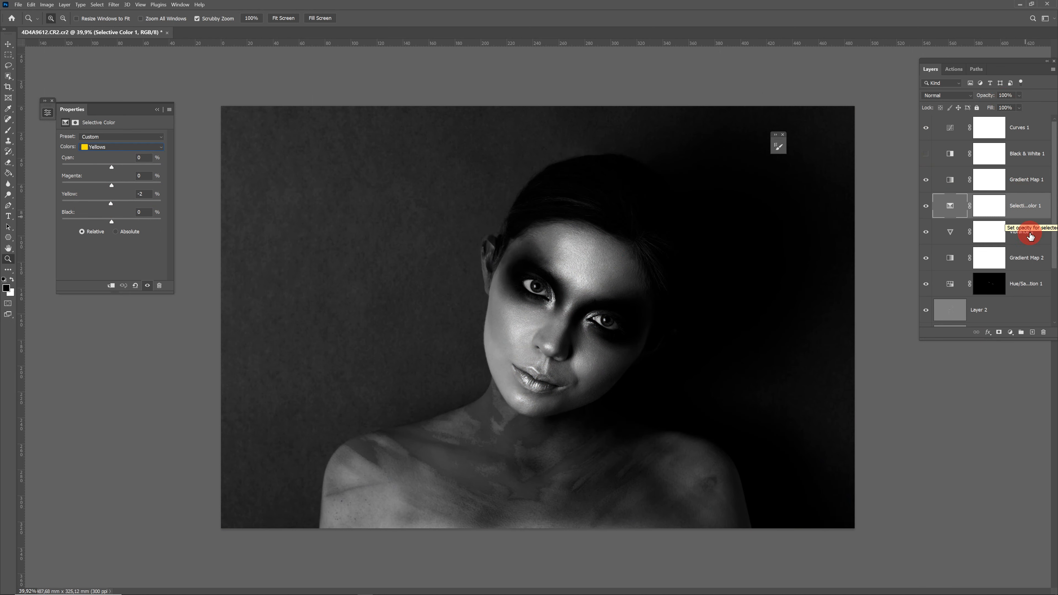
key("ctrl+shift+n")
left_click(492, 216)
left_click(474, 345)
left_click(497, 216)
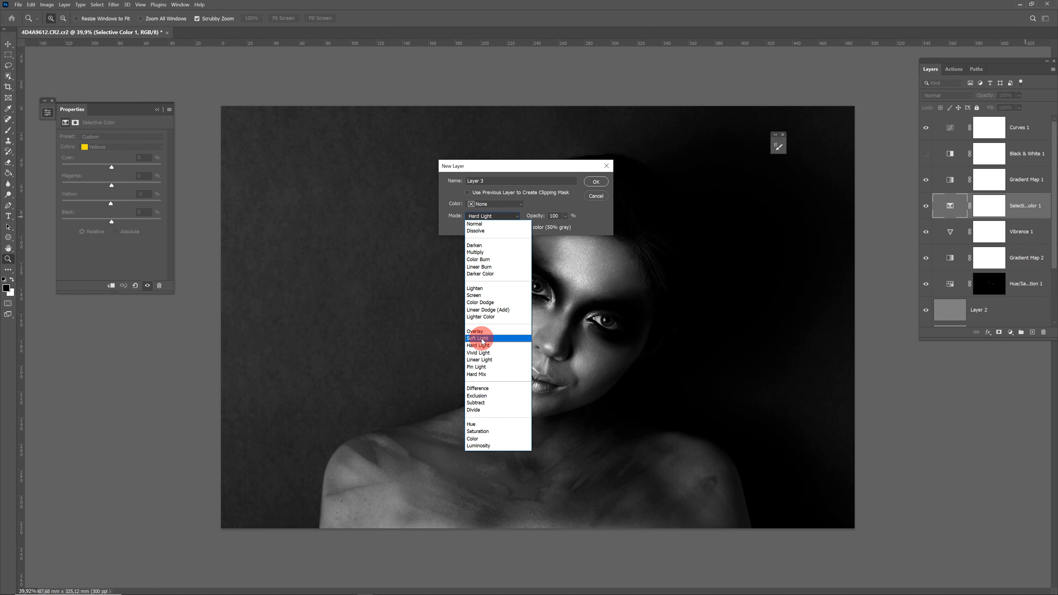
left_click(479, 336)
left_click(595, 181)
Darken the Curves 1 helper with a point at Input 111, Output 55, and dodge the cheeks on Layer 3 in white at 2% flow
left_click(940, 130)
left_click_drag(114, 203, 115, 220)
key("b")
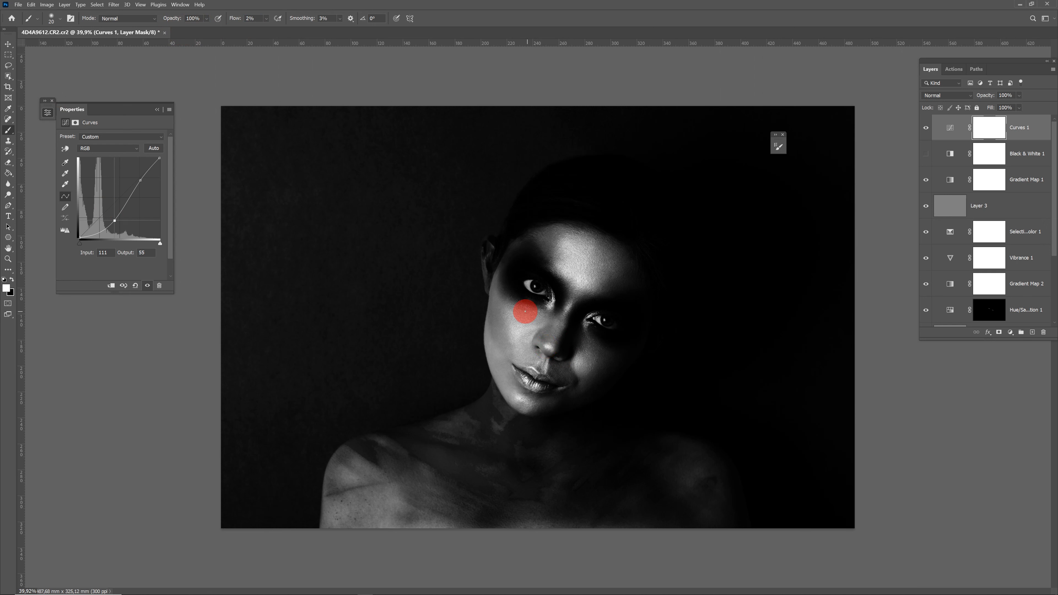
key("]")
key("]")
key("]")
key("]")
key("]")
left_click(949, 206)
key("[")
key("x")
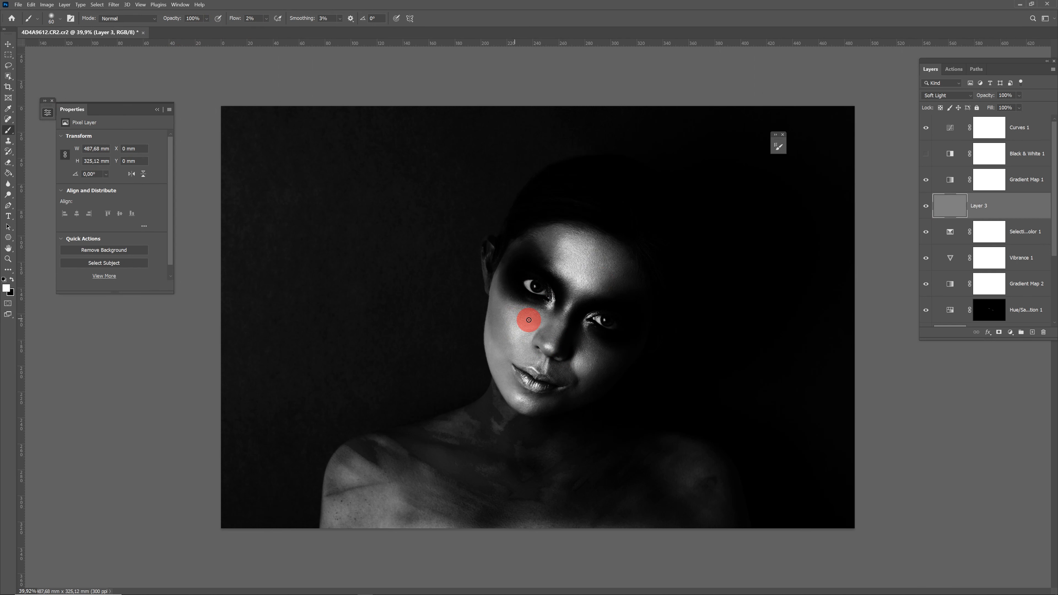
key("bracketleft")
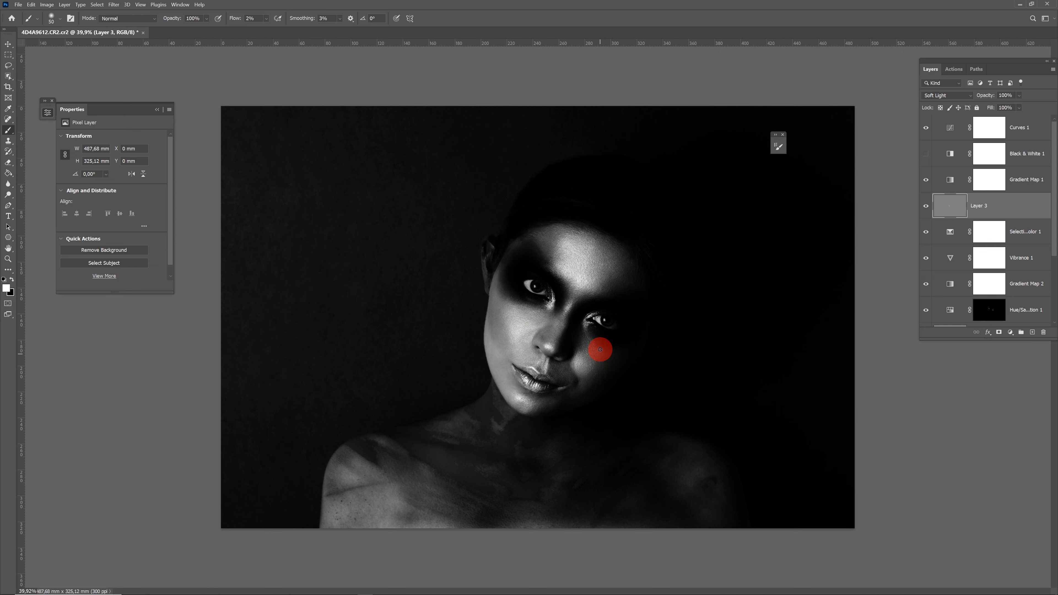
Hide the black-and-white helper layers, check Layer 3 on and off, and set its opacity to 57%
left_click_drag(926, 179, 926, 128)
left_click(926, 203)
left_click(925, 204)
left_click(1018, 95)
left_click_drag(1035, 106, 1016, 106)
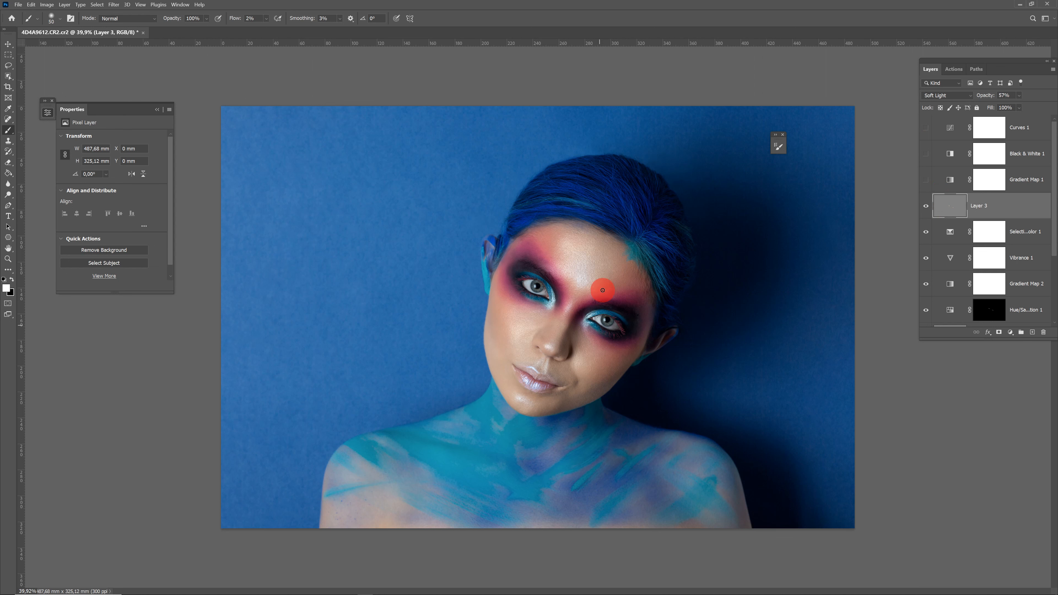
Compare the retouched portrait with the original Background layer and check the Gradient Map 2 layer's settings
scroll(987, 283, "down", 5)
left_click(926, 313, "alt")
left_click(926, 313, "alt")
scroll(1020, 250, "up", 2)
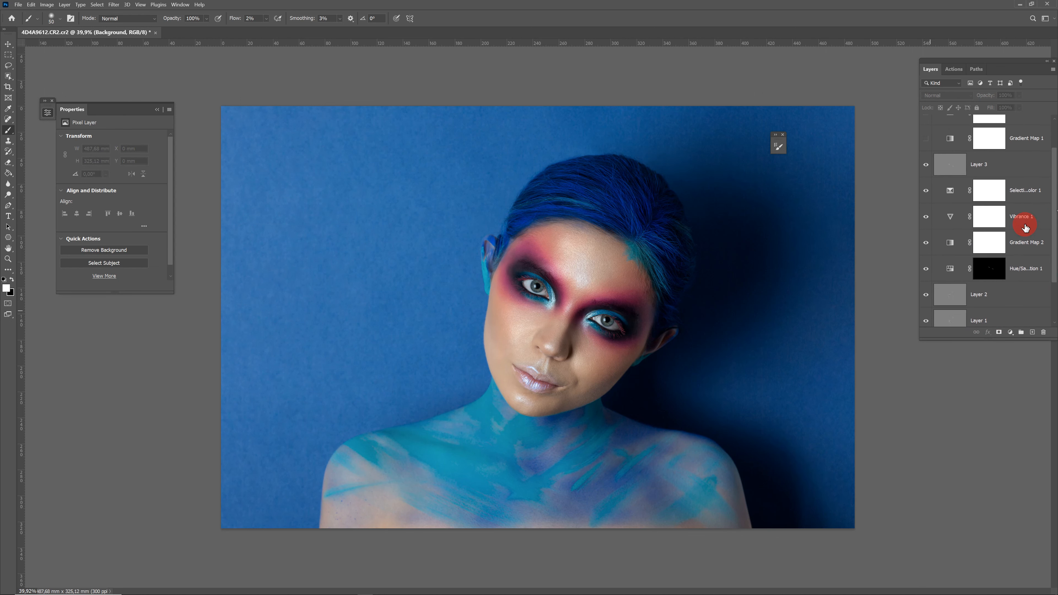
left_click(1023, 235)
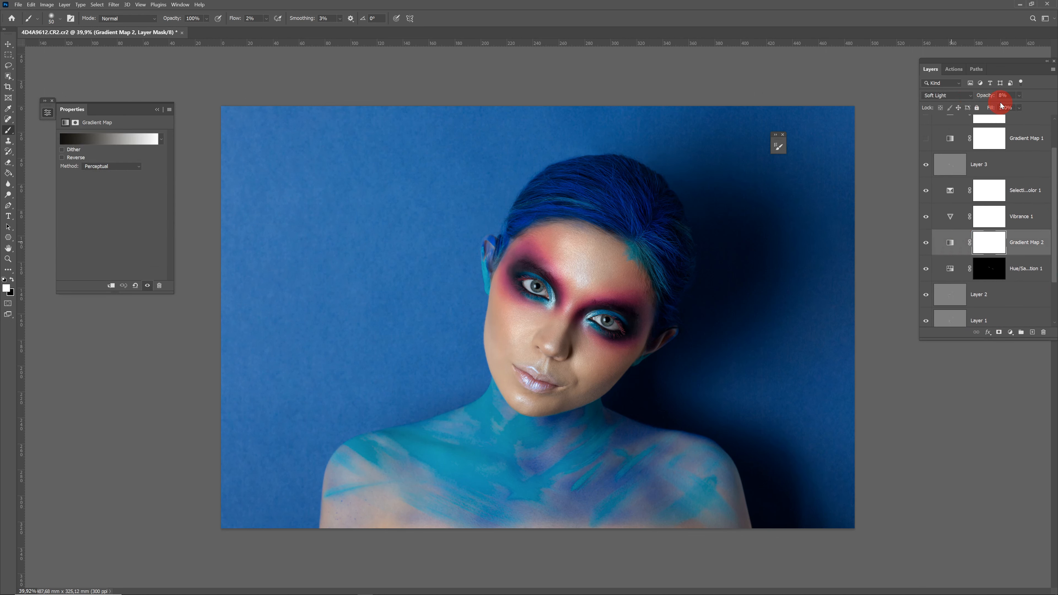
Stamp all visible layers into a new layer above Layer 3 and apply a High Pass filter with a 13 px radius
left_click(1032, 174)
scroll(1032, 175, "up", 2)
key("ctrl+shift+alt+e")
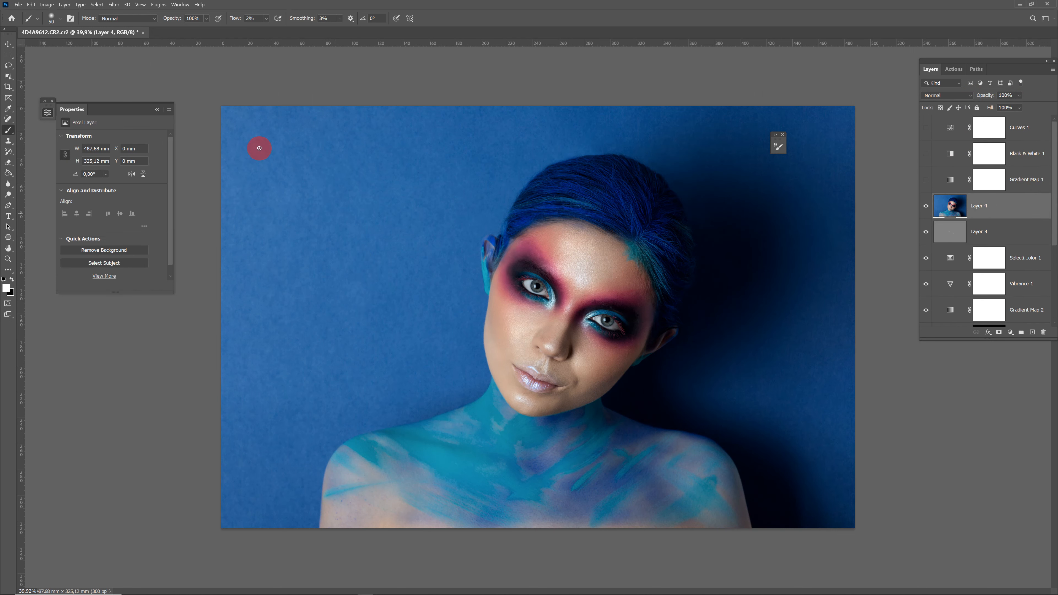
left_click(114, 4)
mouse_move(205, 170)
left_click(236, 180)
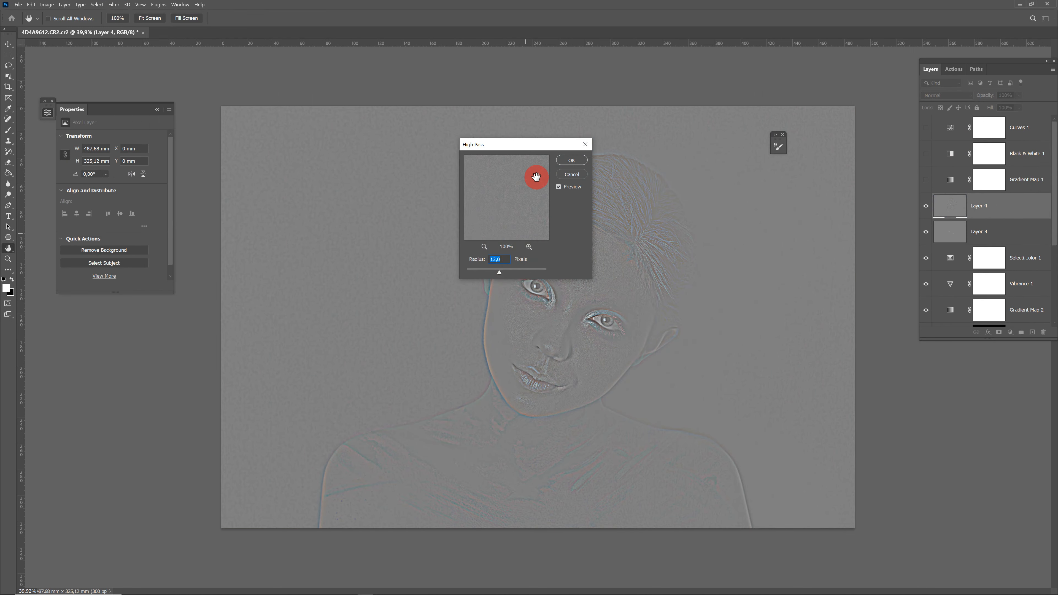
left_click(573, 161)
Set the High Pass layer to Overlay blending and add a layer mask inverted to black
left_click(933, 95)
left_click(934, 209)
left_click(999, 332)
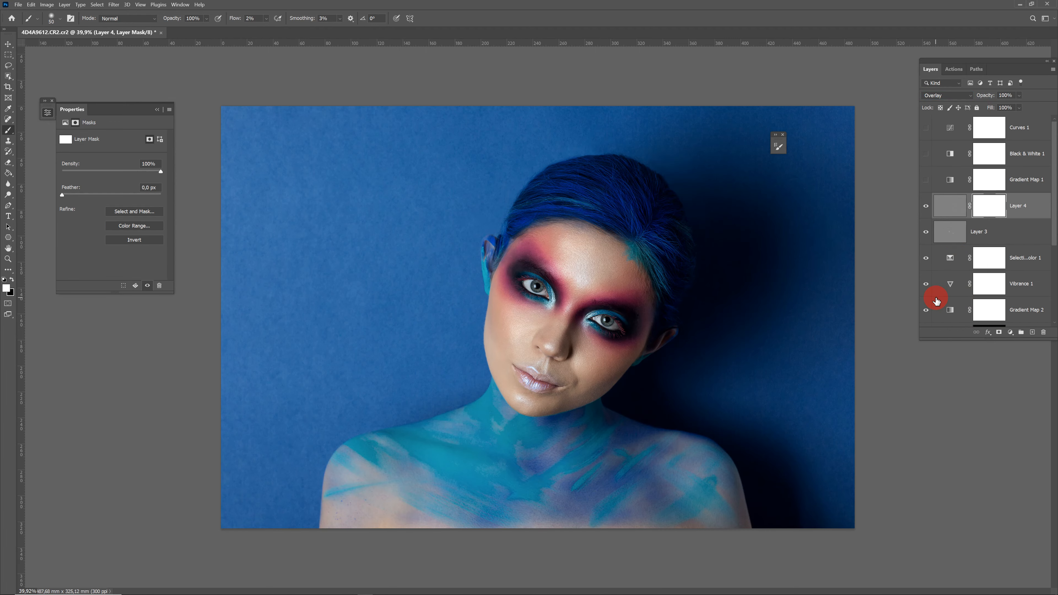
key("ctrl+i")
Paint white over both irises on the High Pass layer's mask with a 50 px brush at 47% flow to sharpen the eyes
key("z")
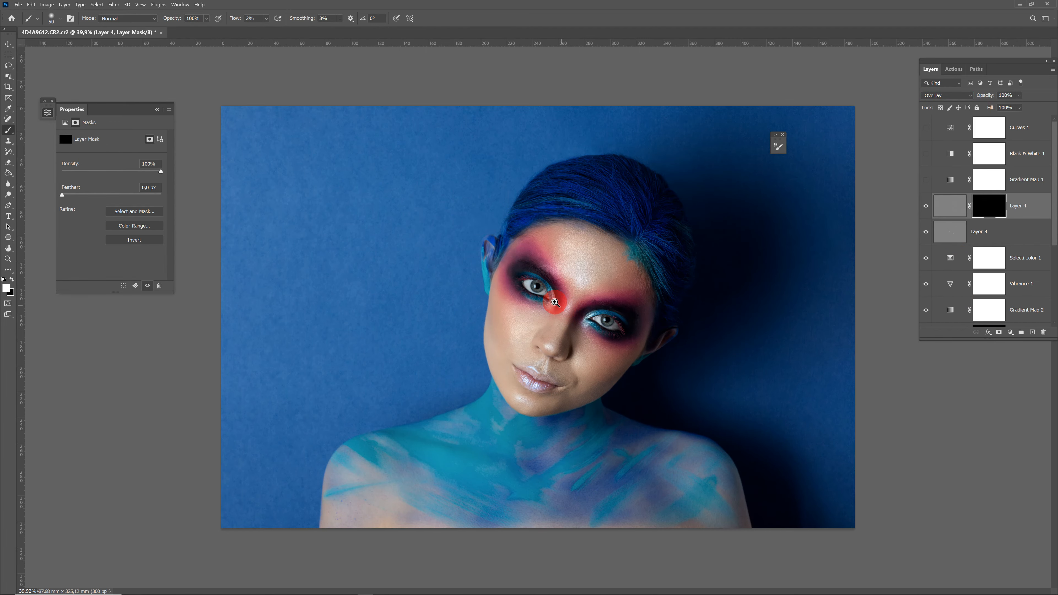
left_click_drag(541, 282, 575, 307)
key("b")
left_click(532, 284)
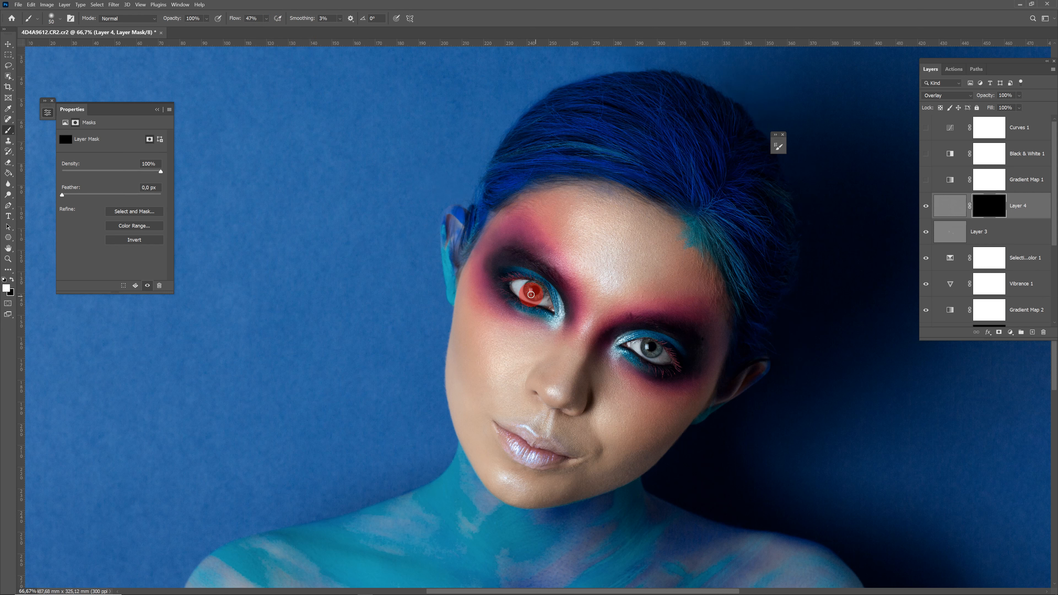
left_click(648, 346)
left_click(937, 211)
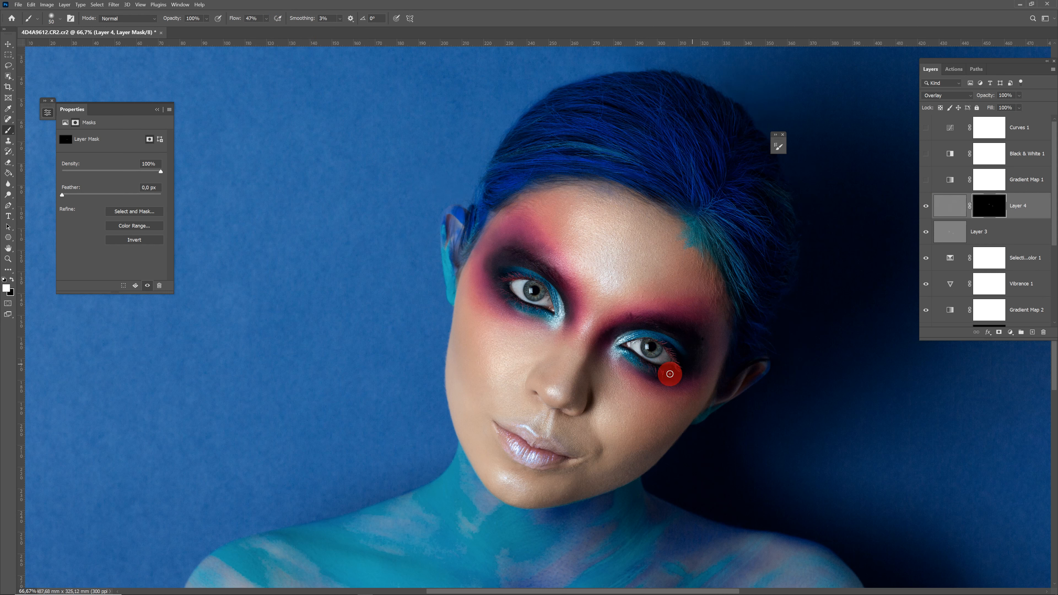
Add another Soft Light layer filled with 50% gray above the High Pass layer
key("z")
left_click_drag(665, 392, 668, 392)
key("ctrl+shift+n")
left_click(491, 216)
left_click(477, 259)
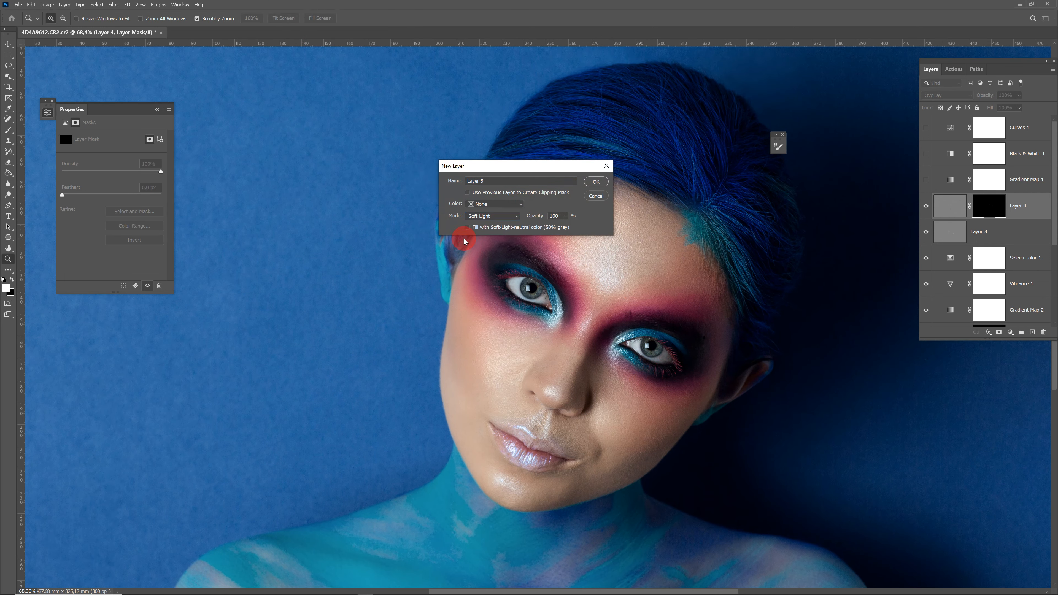
key("Return")
Apply the Sponge filter to the gray layer with Brush Size 3, Definition 4 and Smoothness 5
left_click(113, 5)
left_click(149, 49)
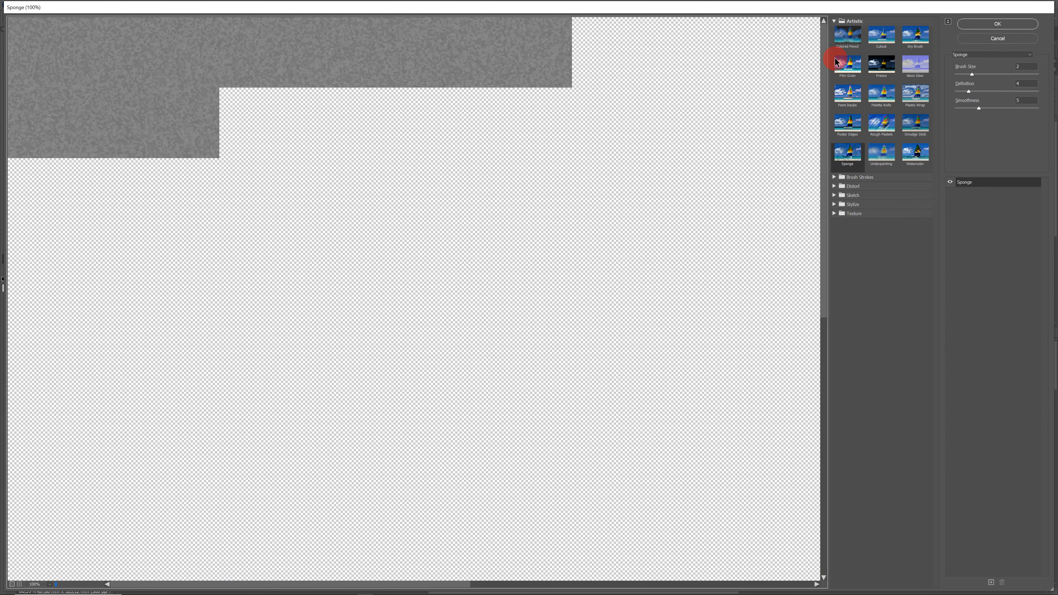
left_click_drag(976, 75, 981, 75)
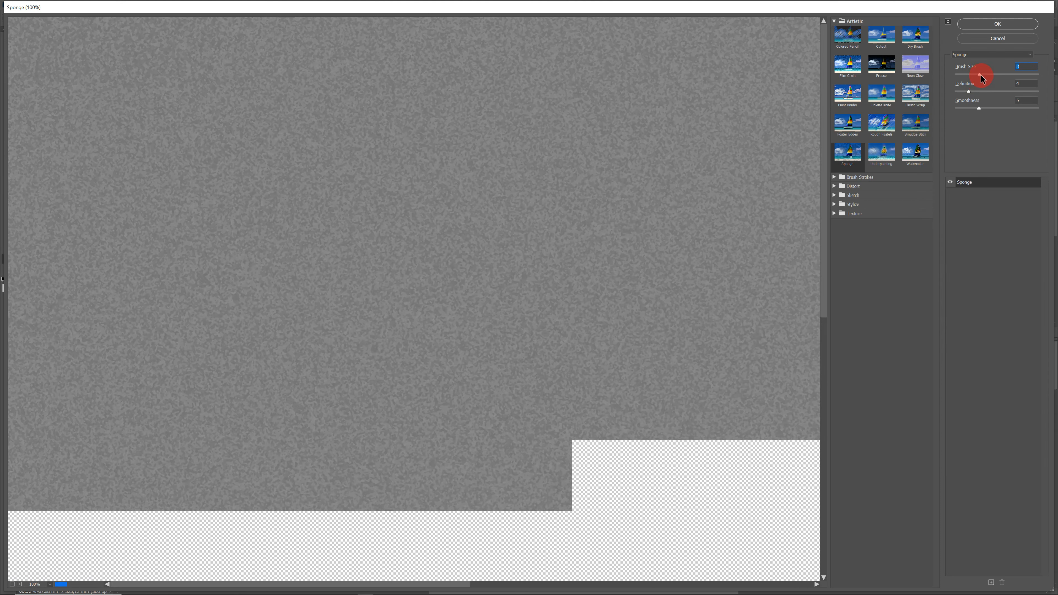
left_click(997, 24)
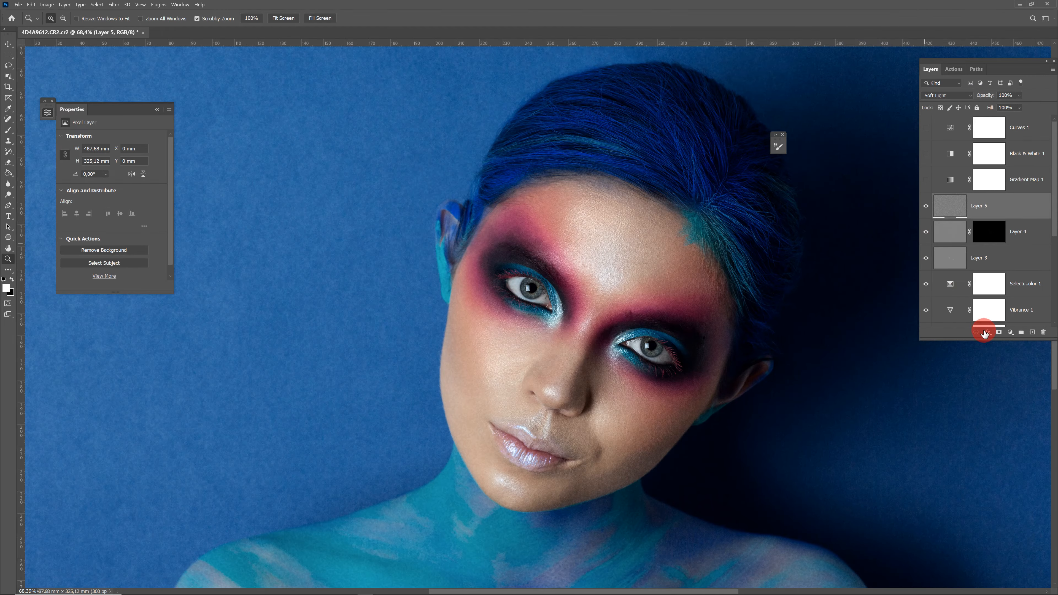
Add a black mask to the Sponge texture layer and paint the texture onto the cheeks in white at 47% flow with a 250 px brush
left_click(998, 332)
key("ctrl+i")
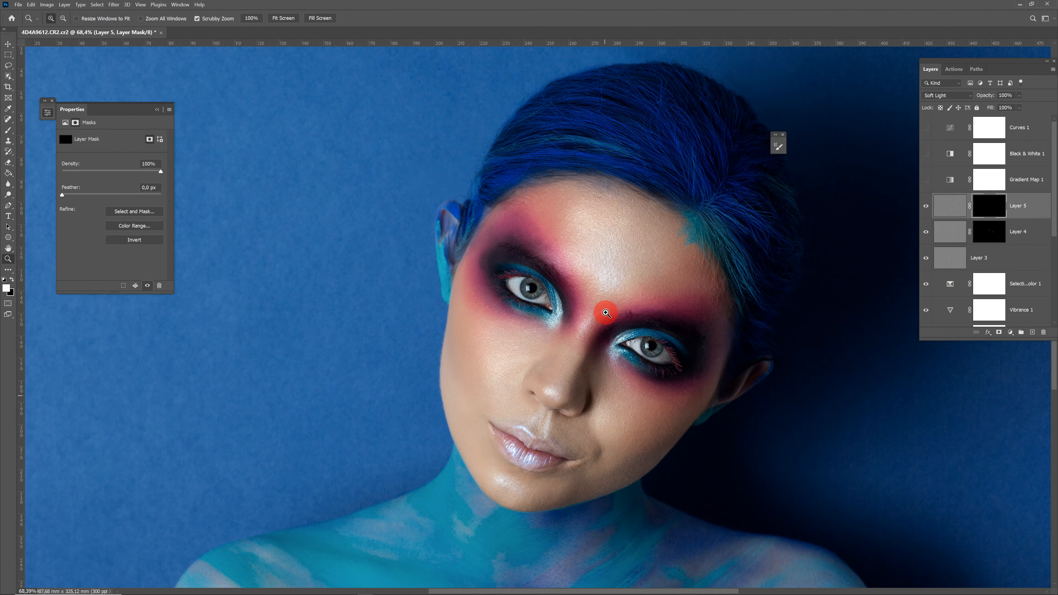
left_click_drag(607, 287, 625, 286)
key("b")
key("]")
key("]")
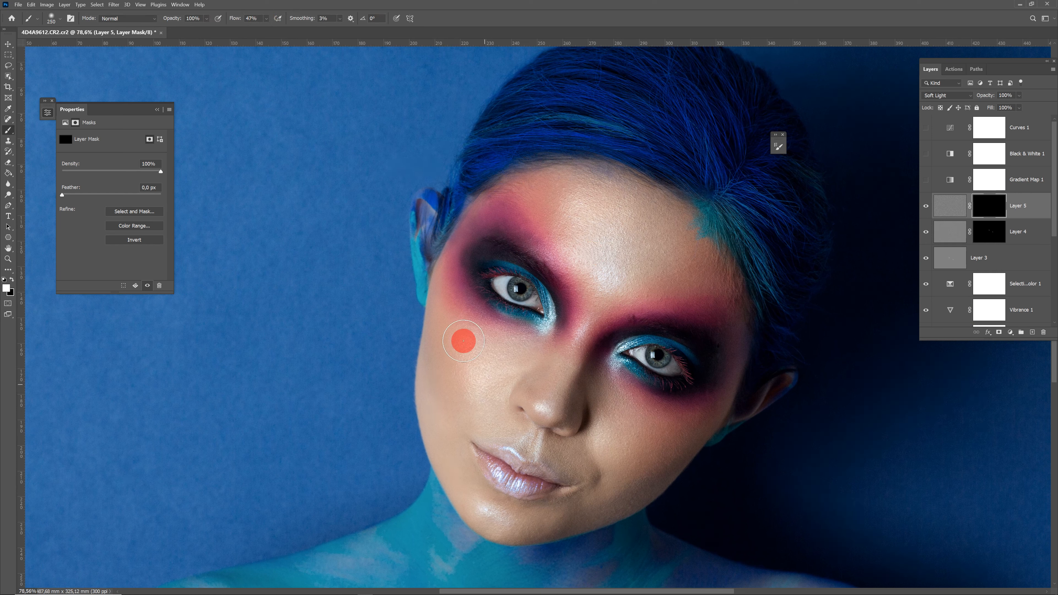
mouse_move(464, 341)
left_mouse_down()
mouse_move(442, 375)
mouse_move(452, 434)
left_mouse_up()
Lower the brush flow below 10% and softly paint the skin texture over the rest of the face with a 400 px brush
key("[")
key("[")
key("[")
key("[")
left_click(266, 18)
left_click_drag(266, 28, 257, 29)
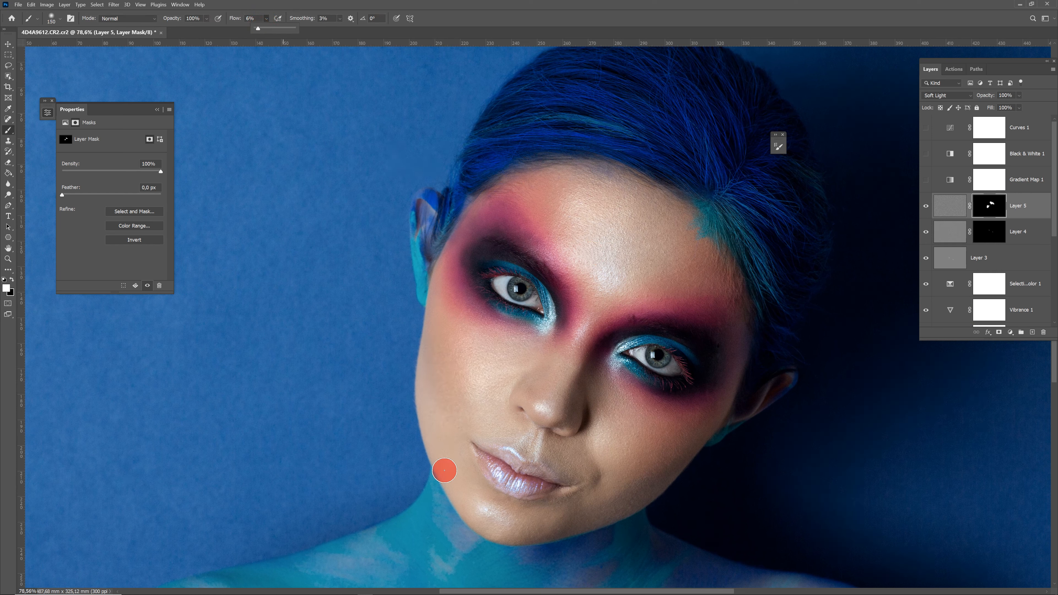
key("bracketright")
key("bracketright")
key("bracketright")
key("bracketright")
key("bracketright")
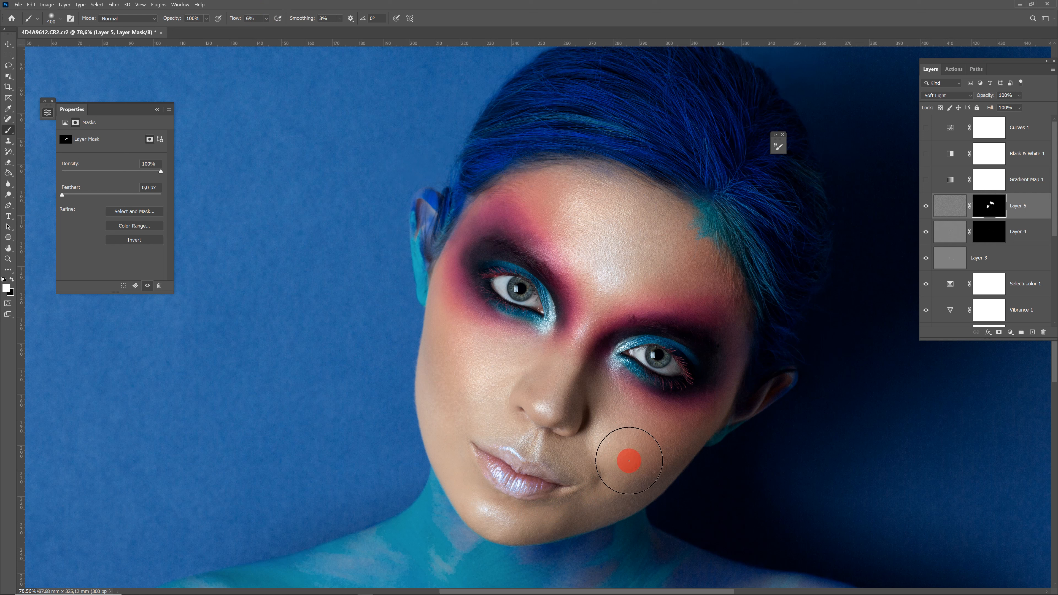
mouse_move(629, 460)
left_mouse_down()
mouse_move(673, 428)
mouse_move(608, 470)
mouse_move(568, 413)
mouse_move(526, 402)
mouse_move(508, 376)
mouse_move(544, 426)
mouse_move(599, 438)
mouse_move(583, 469)
mouse_move(624, 462)
mouse_move(604, 388)
mouse_move(617, 282)
mouse_move(614, 295)
mouse_move(656, 272)
mouse_move(614, 228)
mouse_move(542, 213)
mouse_move(698, 257)
mouse_move(719, 298)
mouse_move(603, 317)
left_mouse_up()
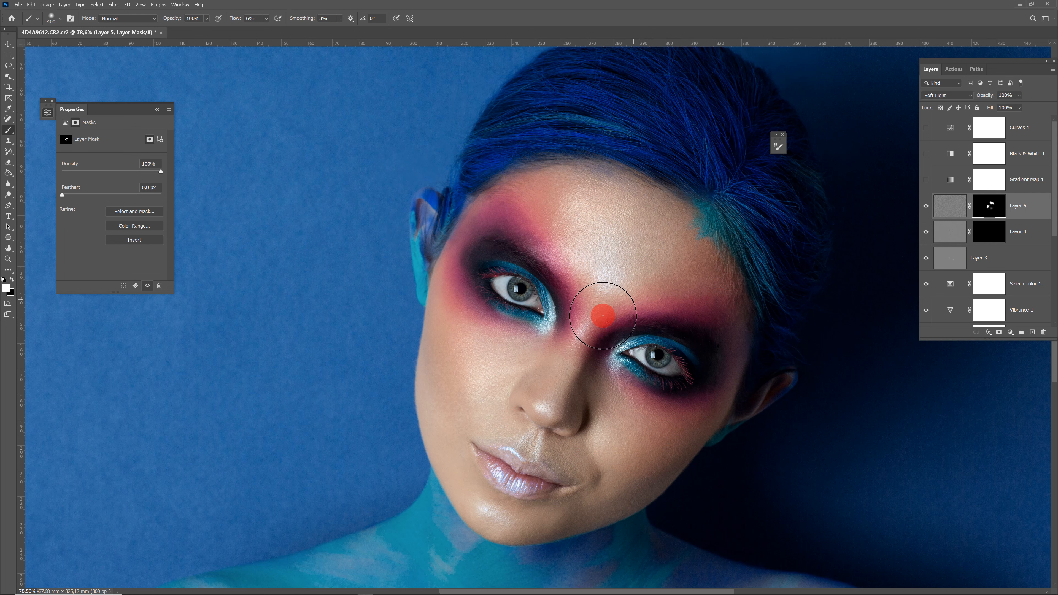
Reduce the Sponge texture layer's opacity to 60% and check its effect on the whole portrait
key("z")
mouse_move(545, 398)
left_mouse_down()
mouse_move(522, 381)
mouse_move(524, 393)
mouse_move(509, 362)
mouse_move(525, 383)
mouse_move(572, 370)
mouse_move(537, 355)
left_mouse_up()
key("b")
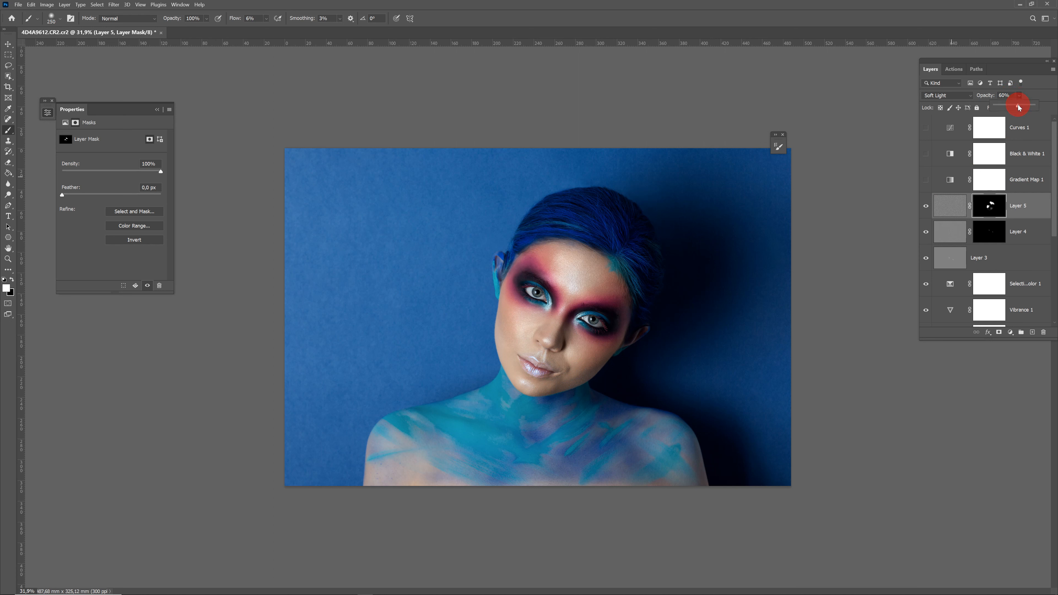
left_click(944, 205)
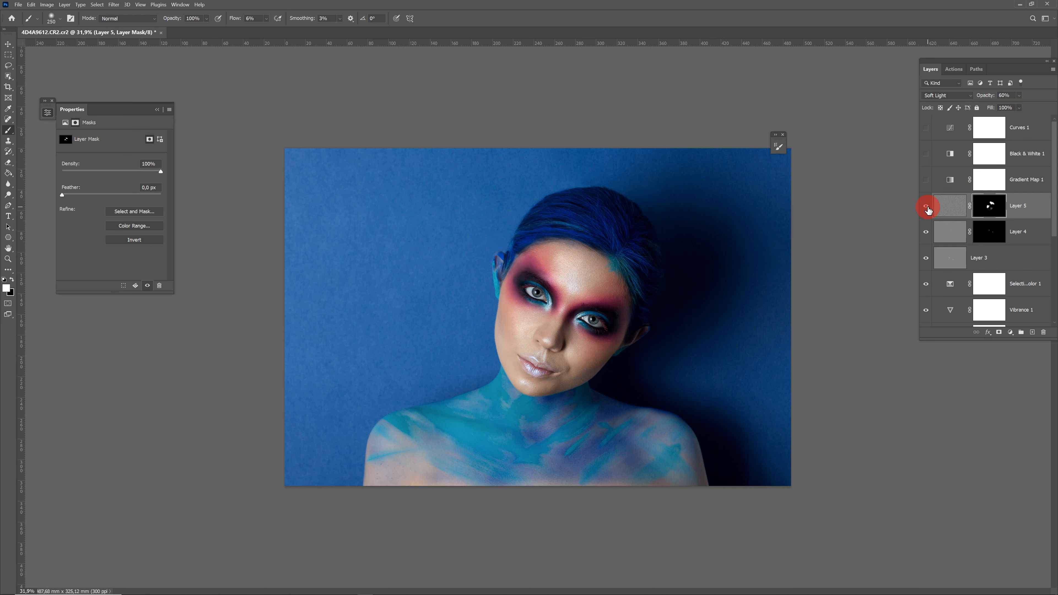
Show only the original Background layer to compare the face before and after the full retouch
key("z")
left_click_drag(544, 320, 567, 326)
scroll(983, 284, "down", 6)
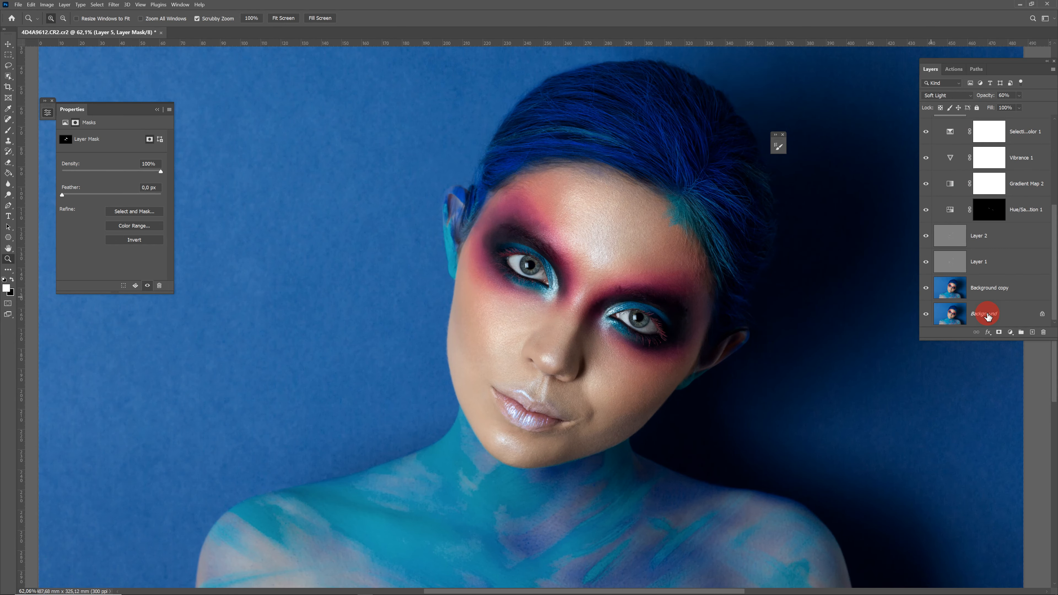
left_click(974, 323)
left_click(926, 315, "alt")
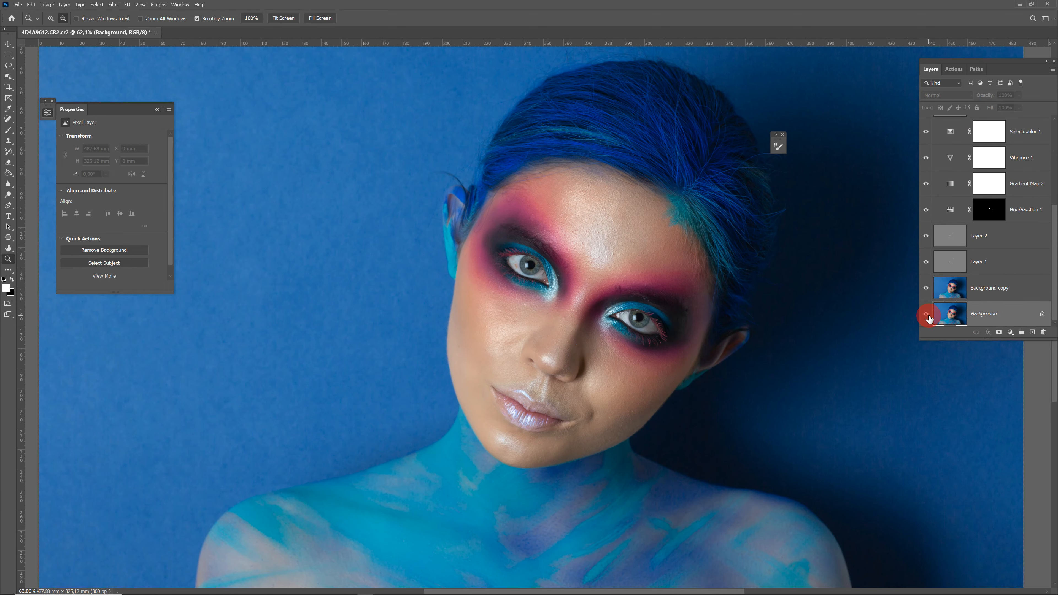